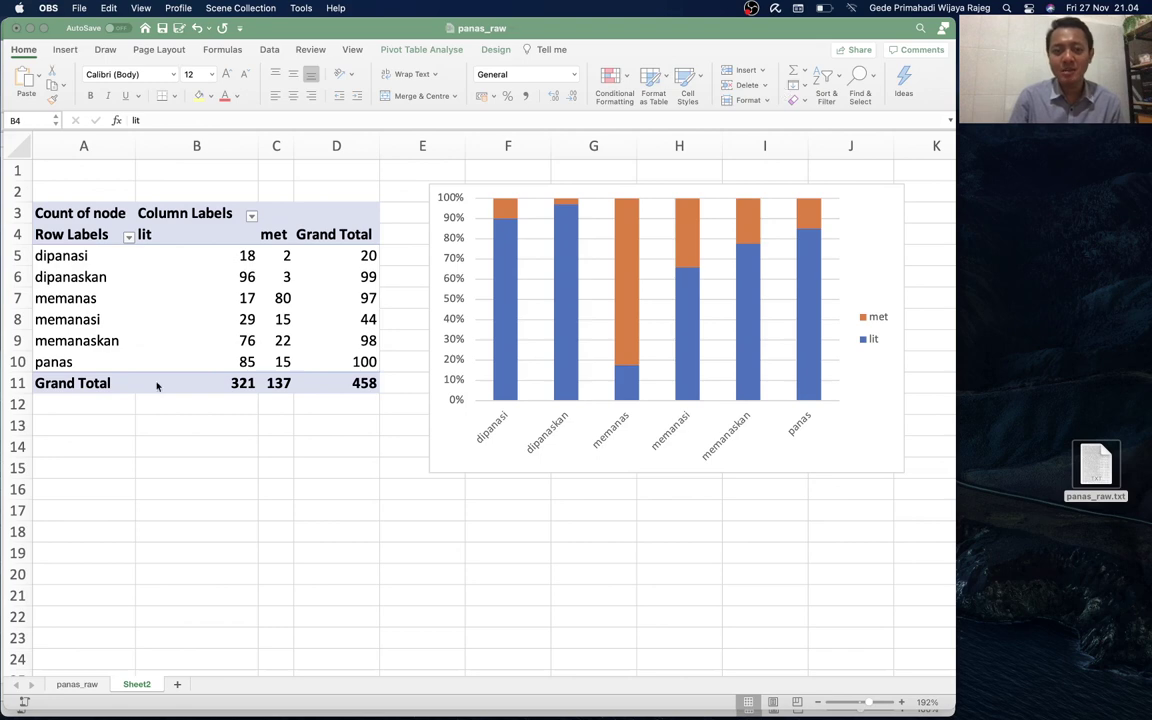
- Switch to the panas_raw sheet and scroll through the concordance rows around 424–459
click(80, 686)
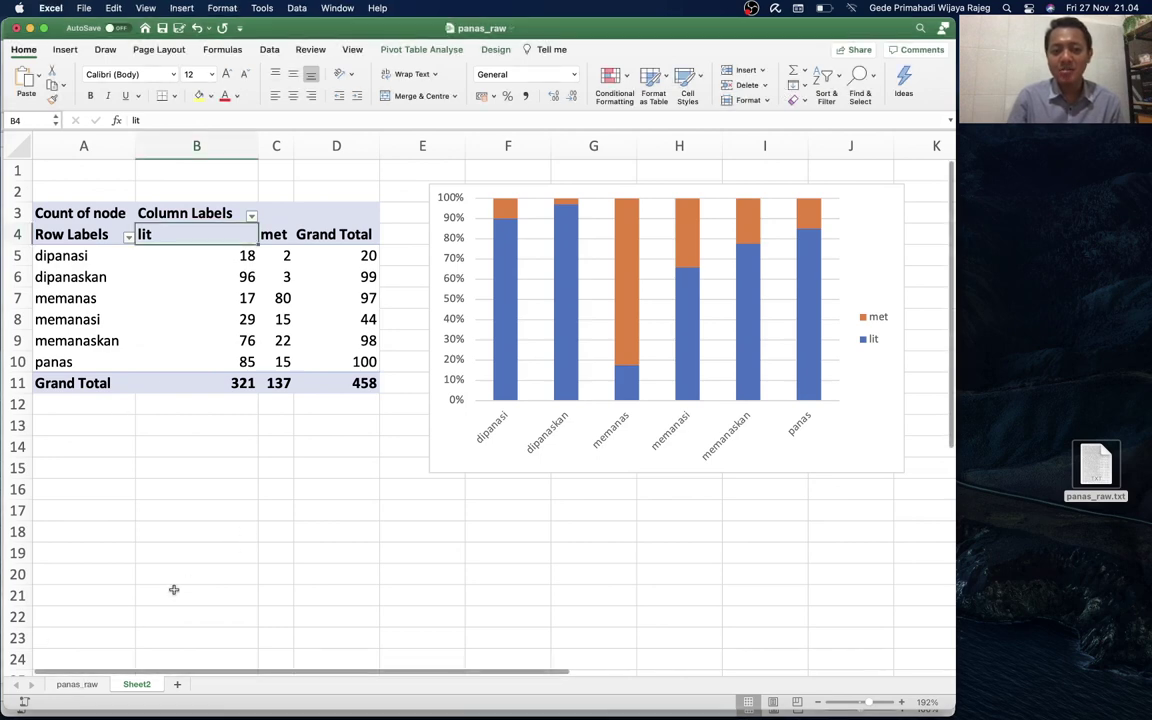
click(75, 685)
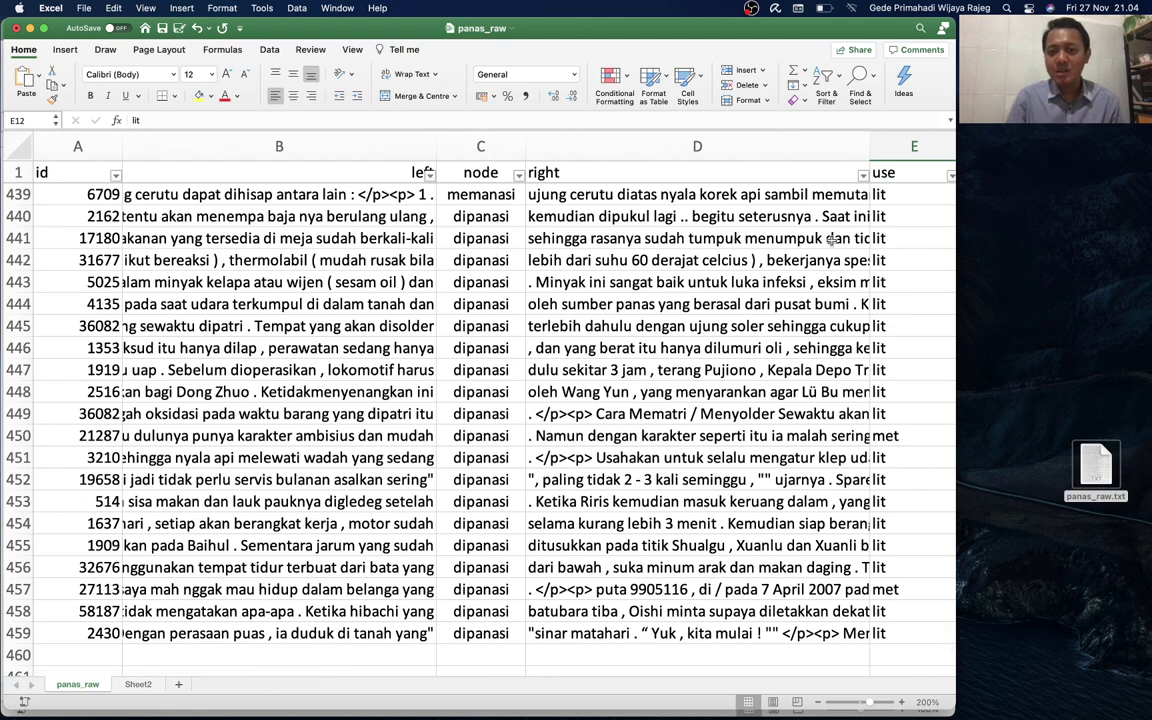
scroll(730, 232, up, 1)
scroll(730, 232, right, 1)
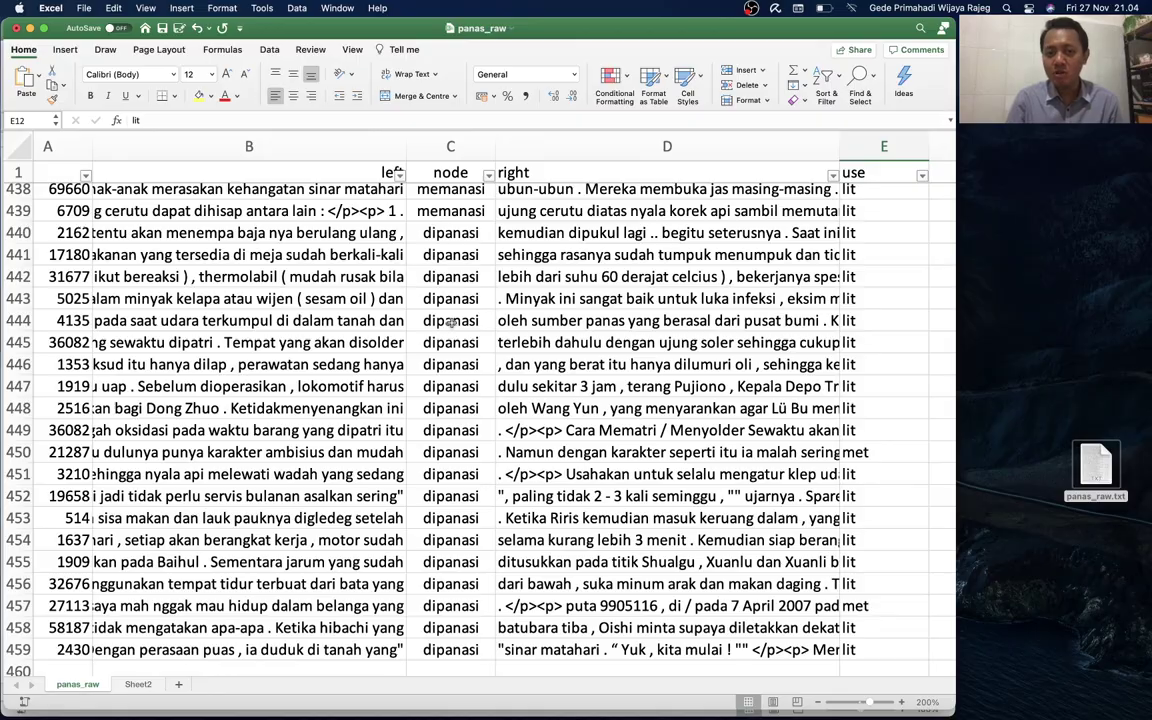
scroll(410, 375, down, 2)
scroll(458, 421, down, 3)
scroll(458, 421, up, 2)
scroll(458, 421, up, 1)
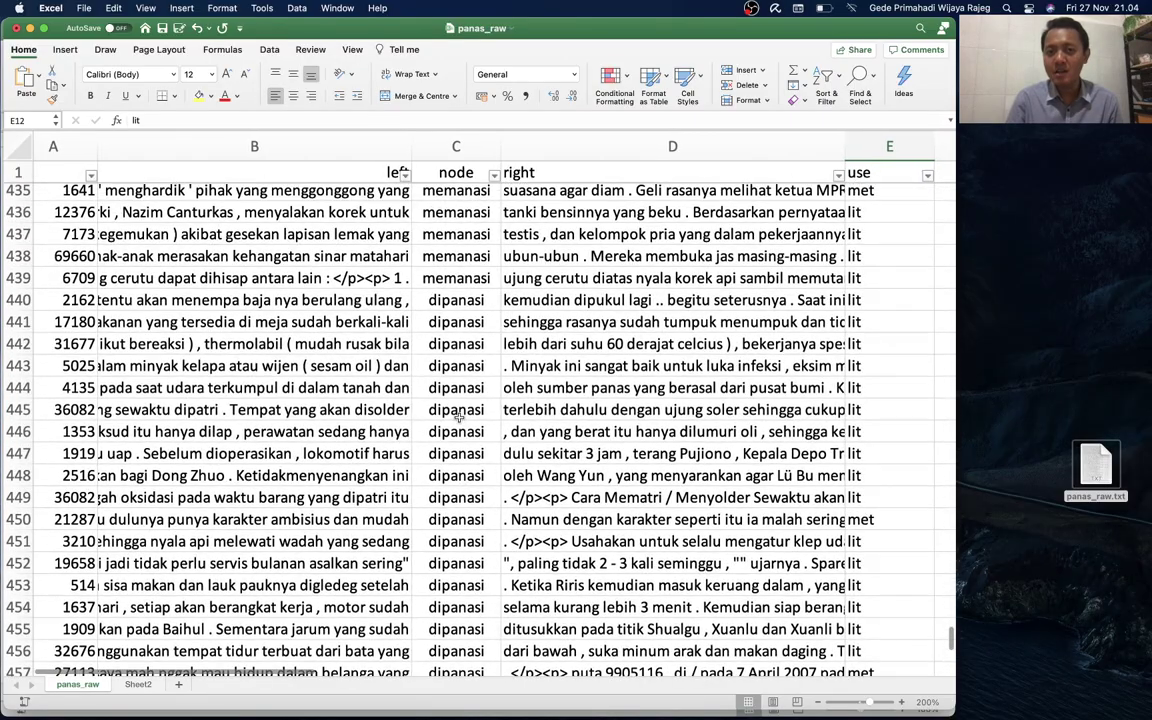
scroll(458, 421, up, 1)
scroll(458, 420, up, 2)
scroll(458, 417, up, 1)
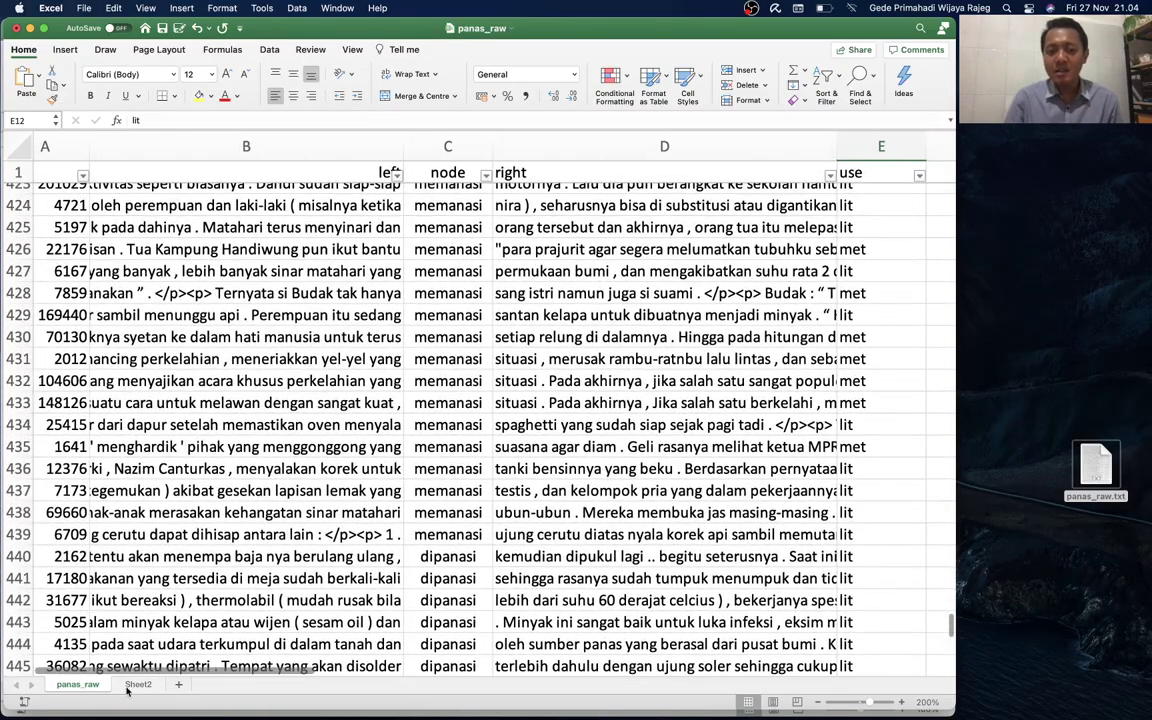
- Return to Sheet2's node-by-use pivot table and chart after a brief recheck of panas_raw
click(137, 685)
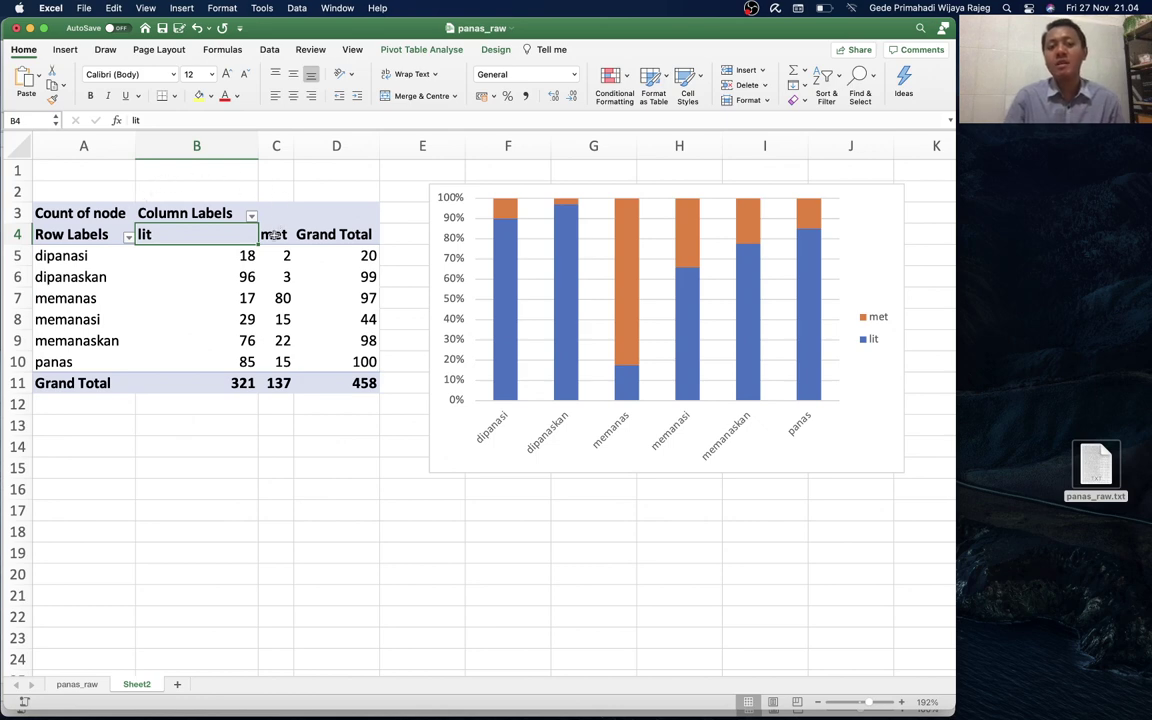
click(78, 684)
click(126, 685)
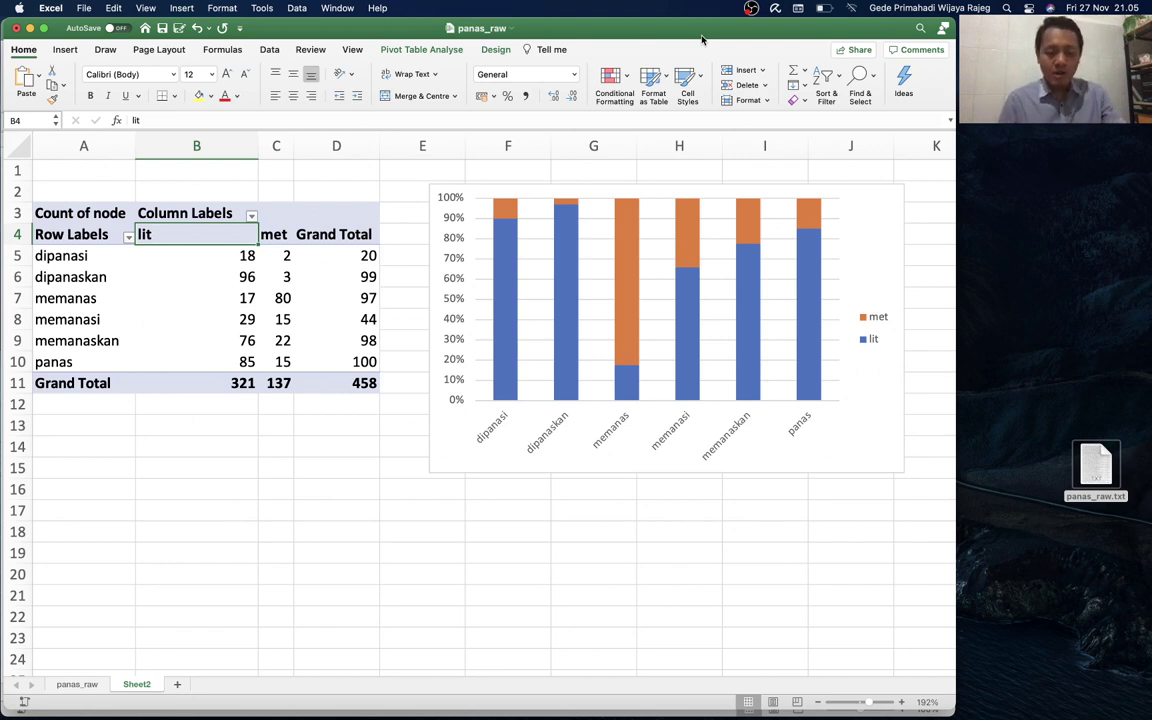
key(super+Tab)
- Move the panas_raw window aside and bring the blank Book1 workbook to the front
key(Escape)
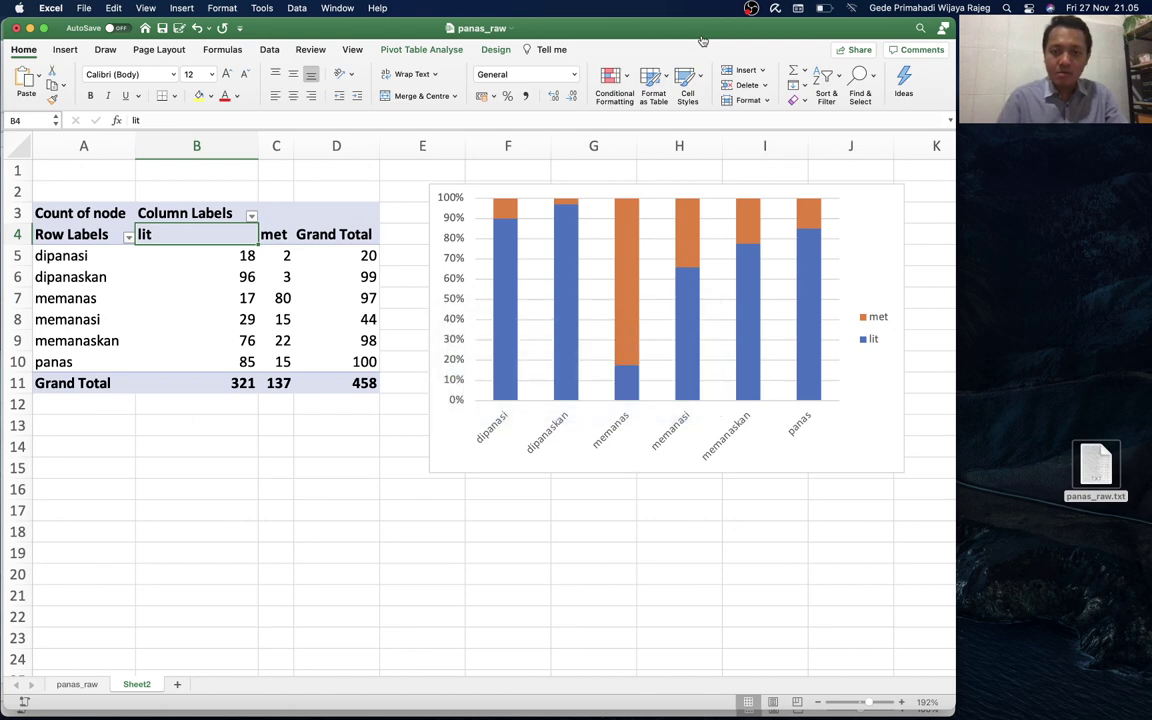
drag(702, 40, 702, 78)
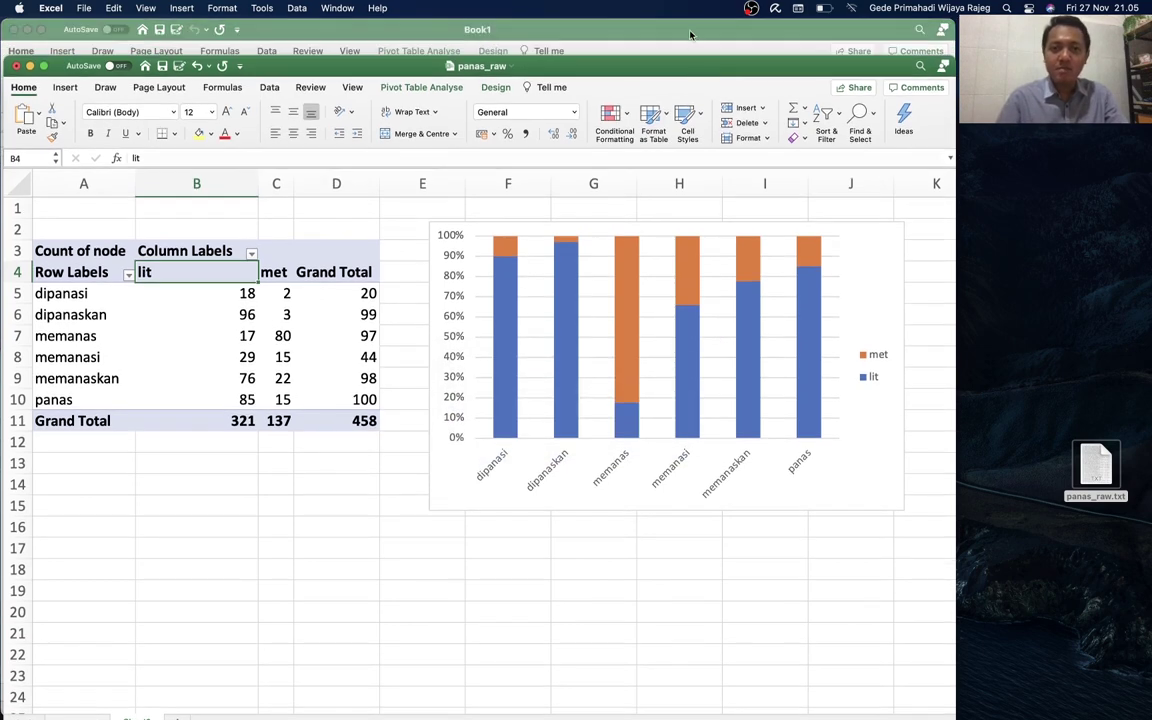
click(690, 35)
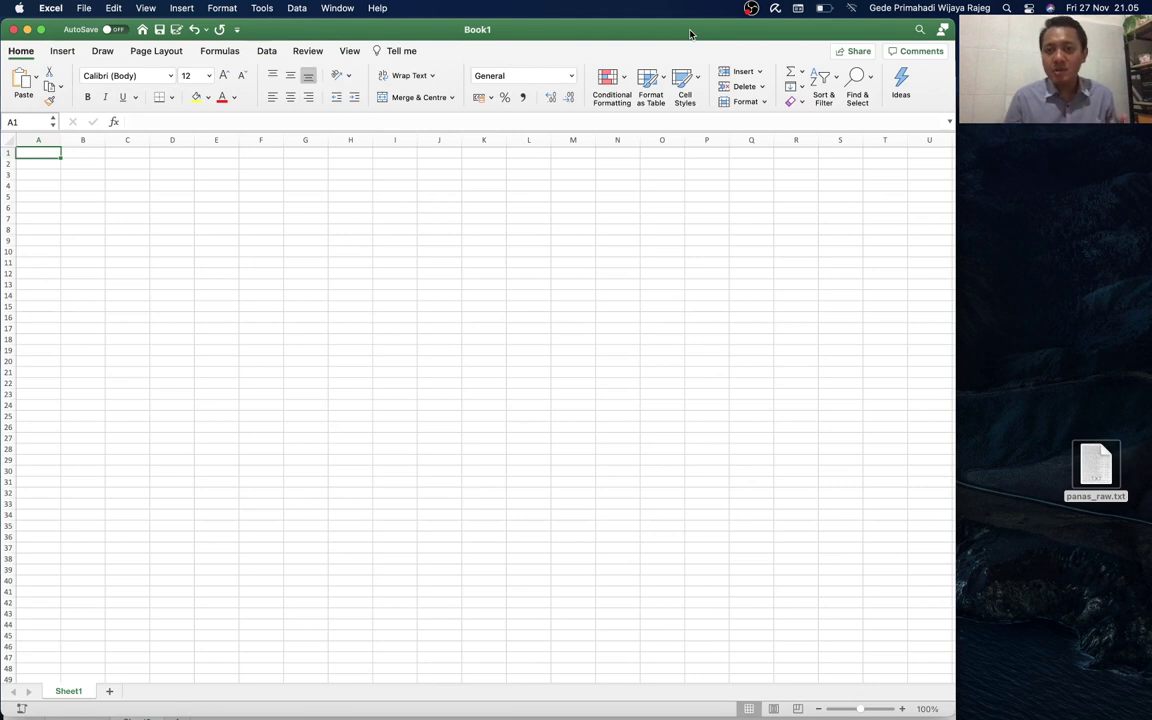
click(1040, 440)
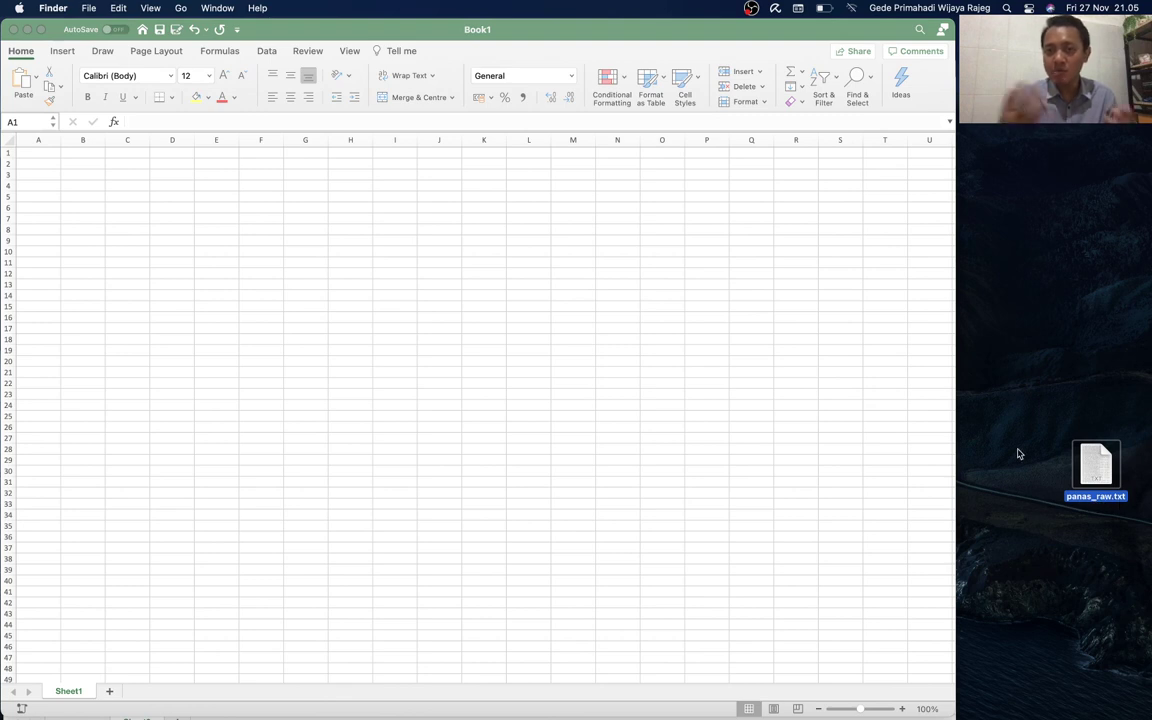
click(645, 30)
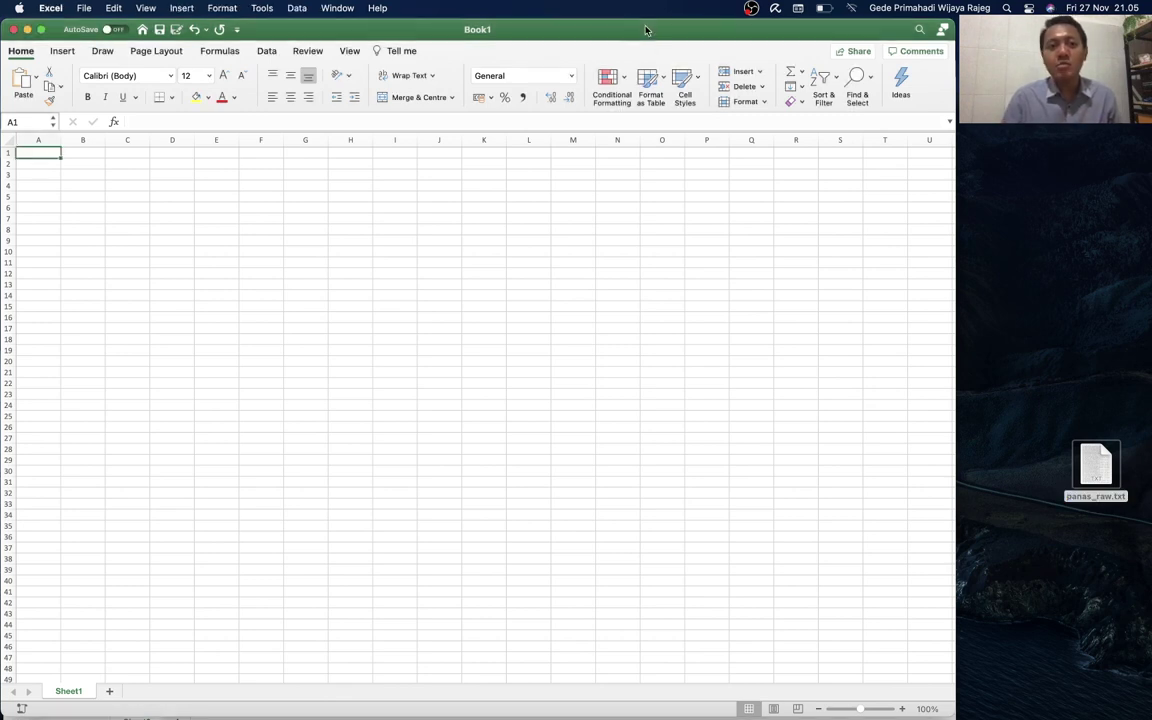
- Open panas_raw.txt from the desktop through File > Open
click(81, 12)
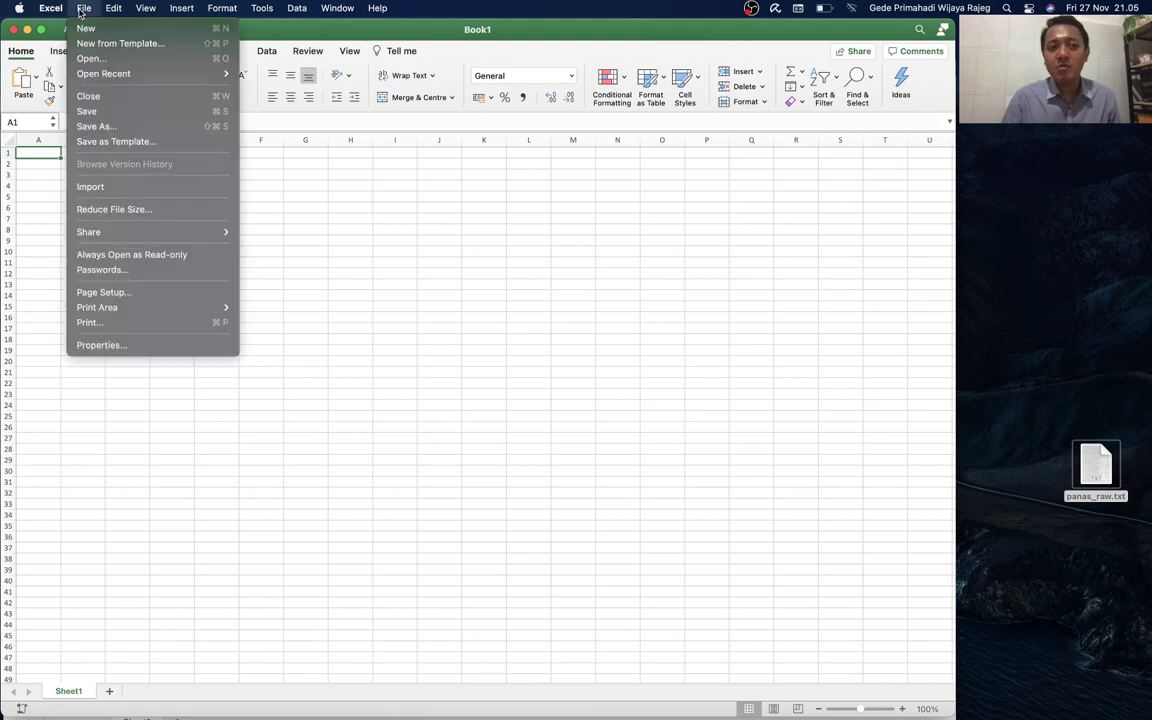
click(84, 58)
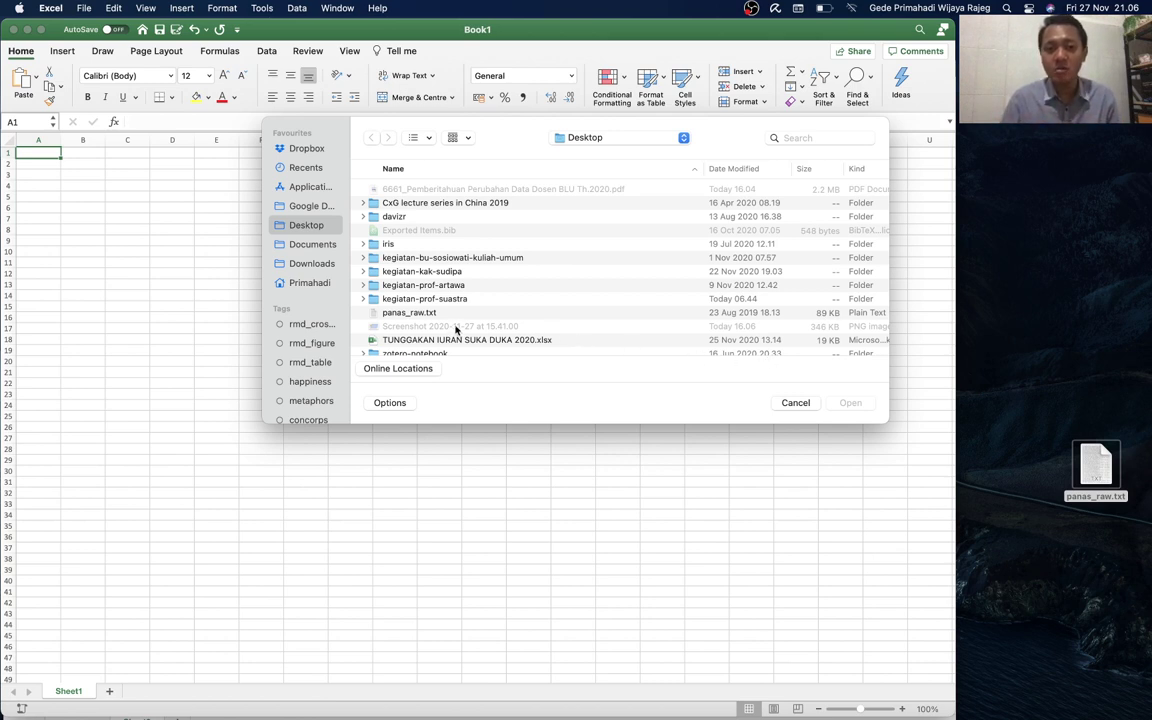
scroll(445, 322, down, 1)
click(413, 302)
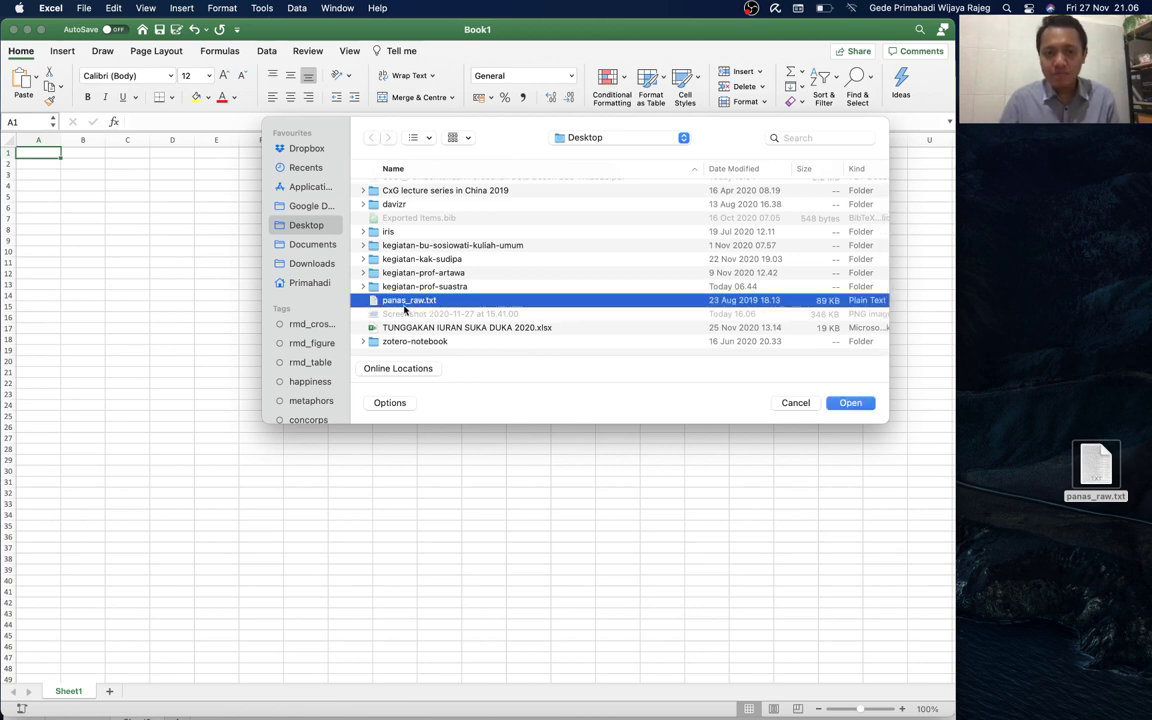
click(850, 403)
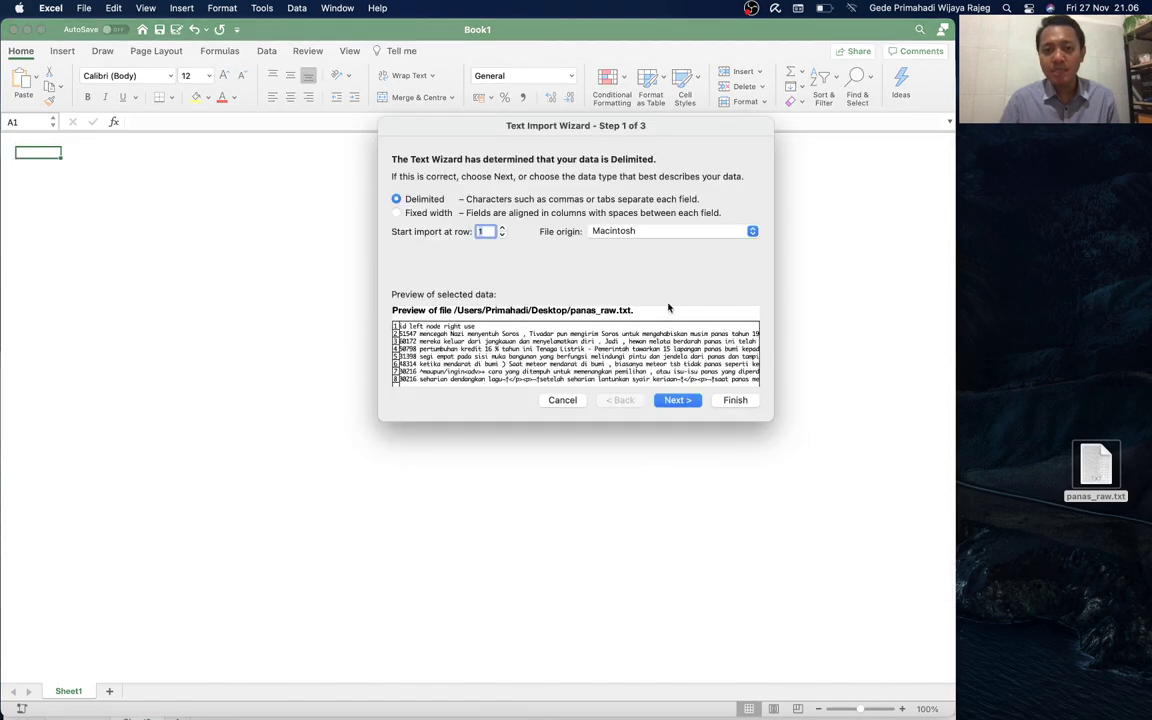
- Import it as Unicode (UTF-8), tab-delimited text with text qualifier {none}
click(665, 231)
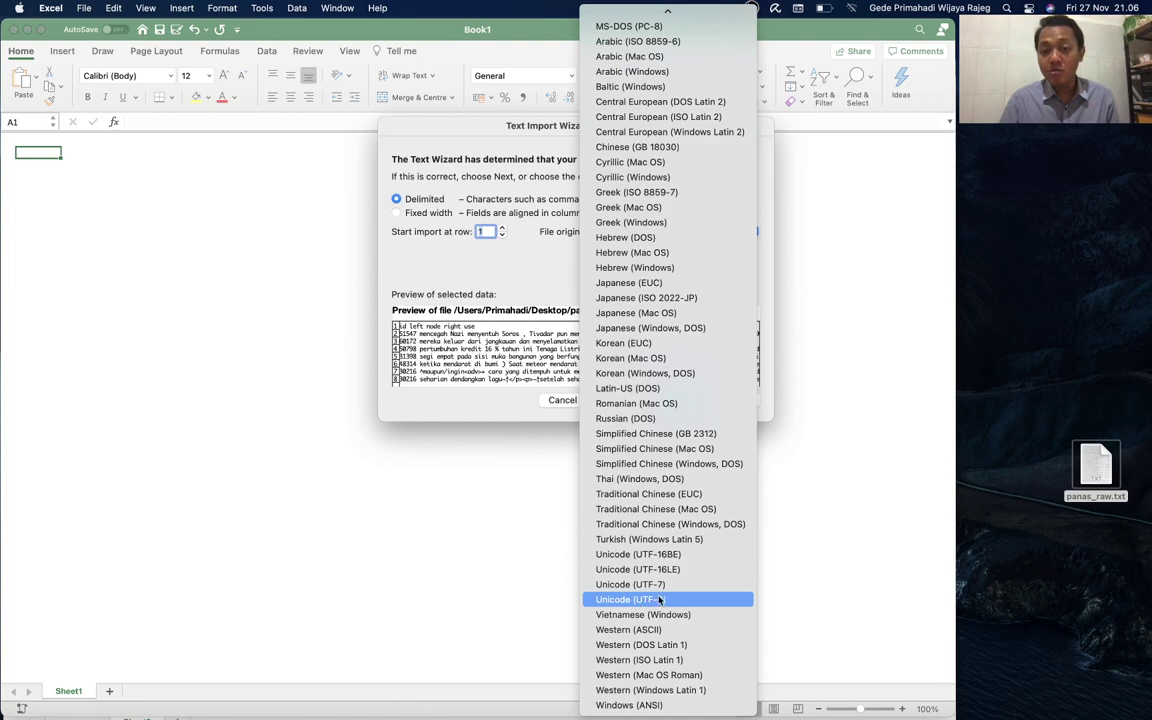
click(670, 600)
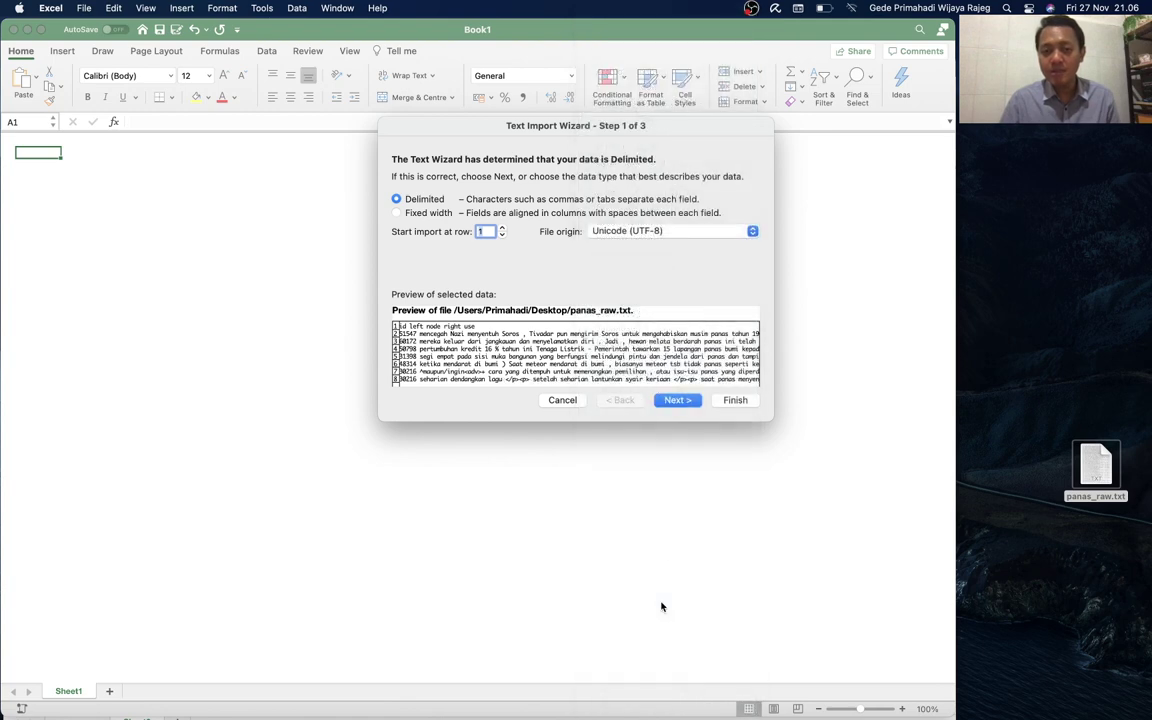
click(677, 402)
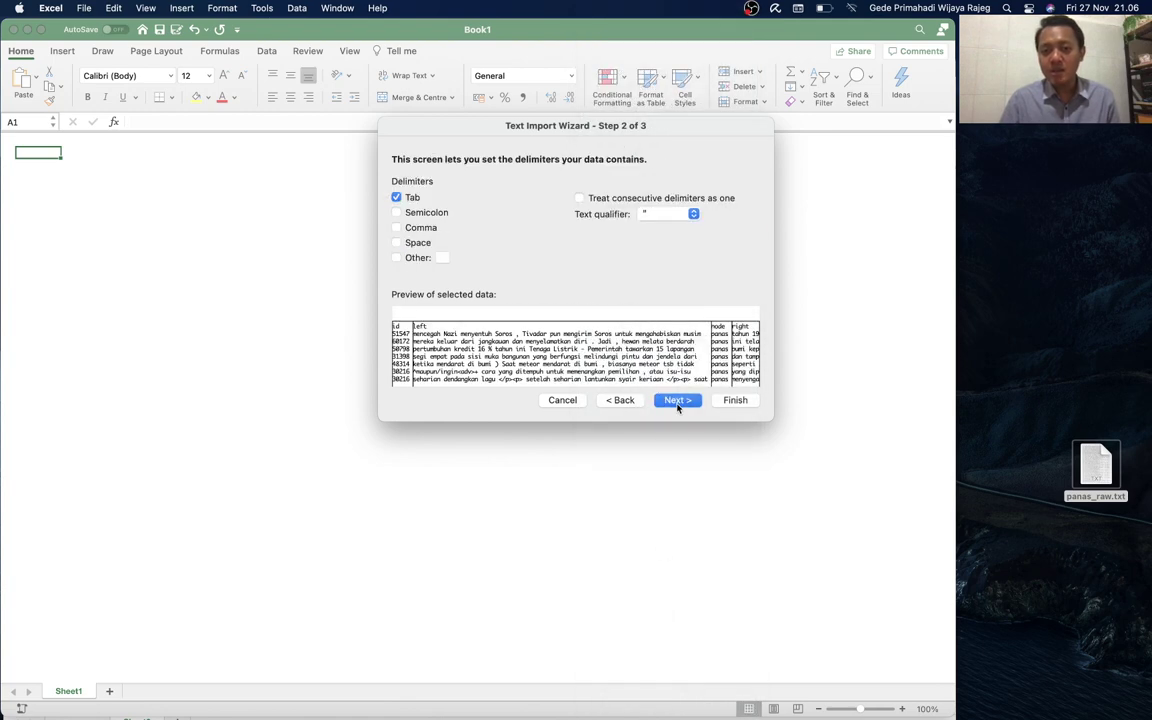
click(686, 215)
click(680, 247)
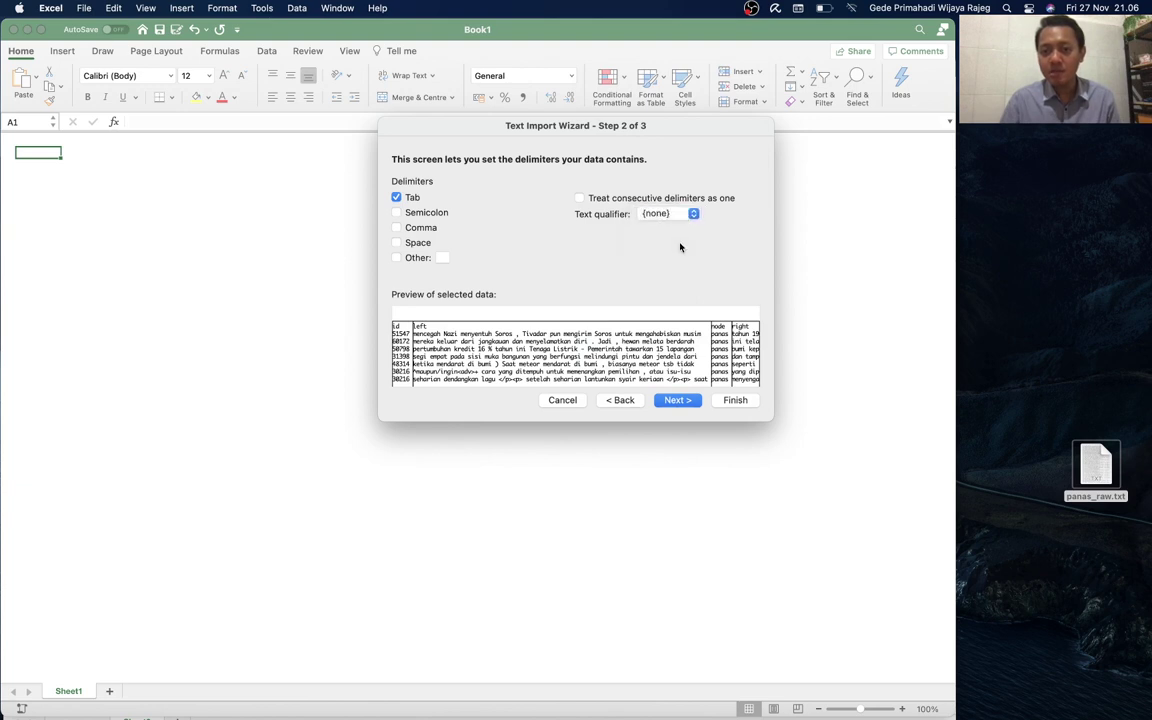
click(677, 401)
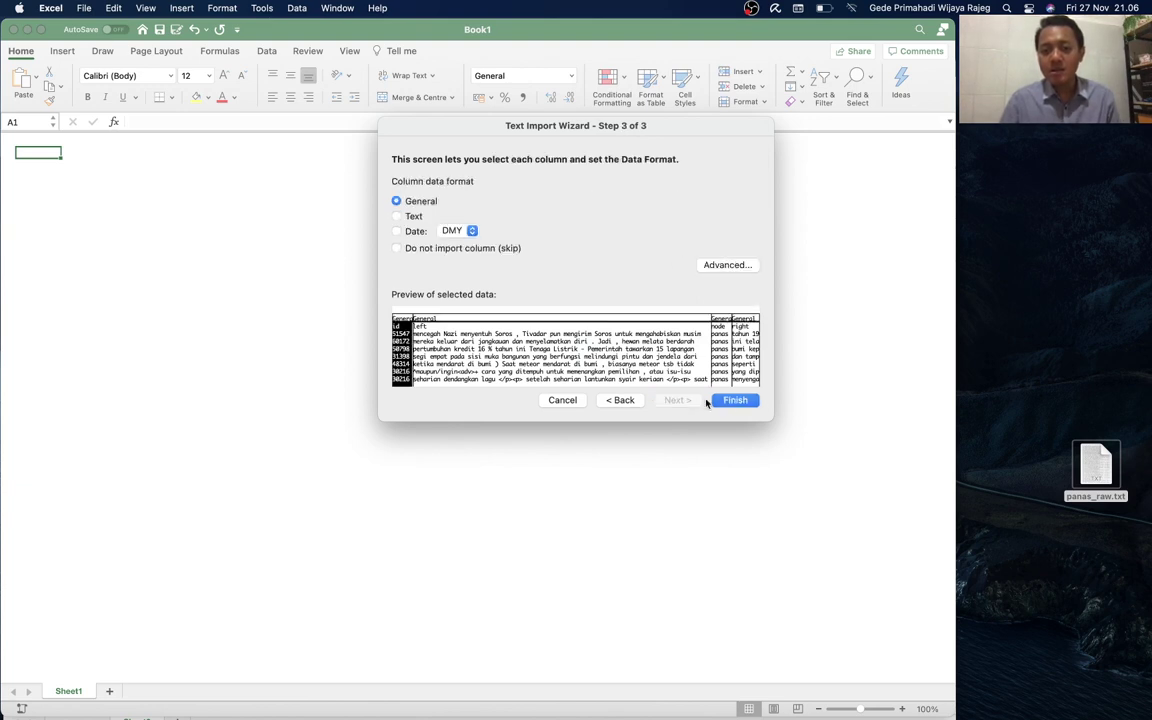
click(733, 403)
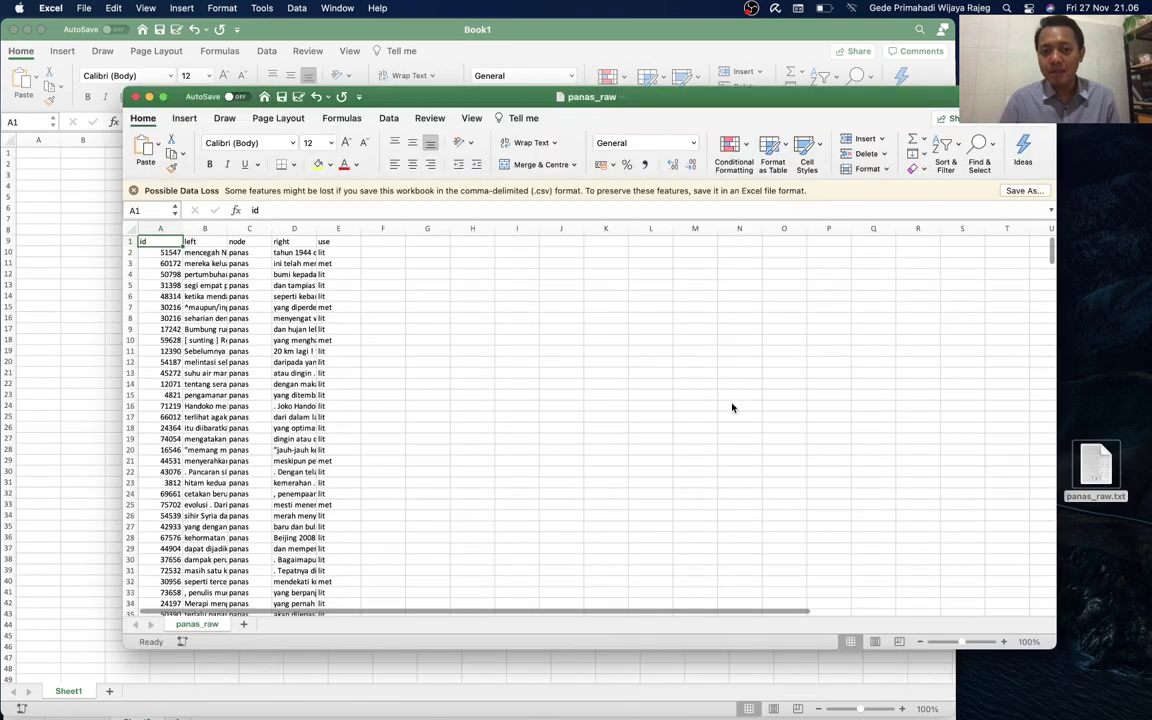
- Reposition and enlarge the data window, then zoom the sheet in to 190%
drag(716, 97, 593, 29)
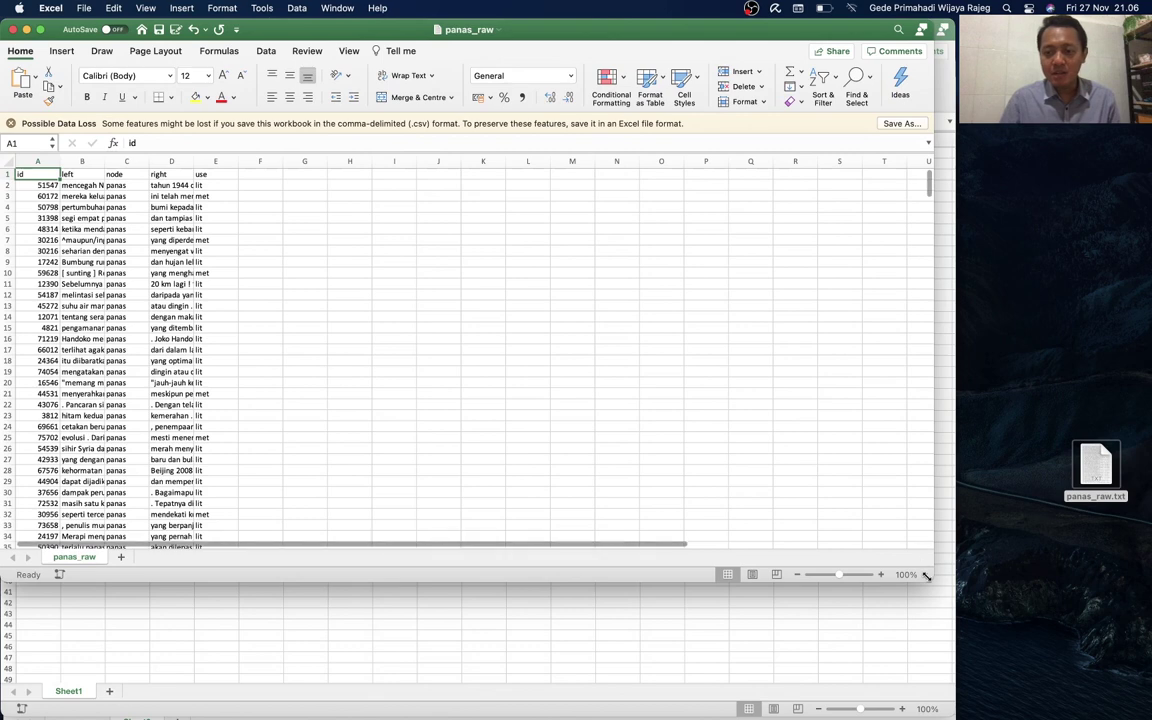
drag(927, 576, 952, 712)
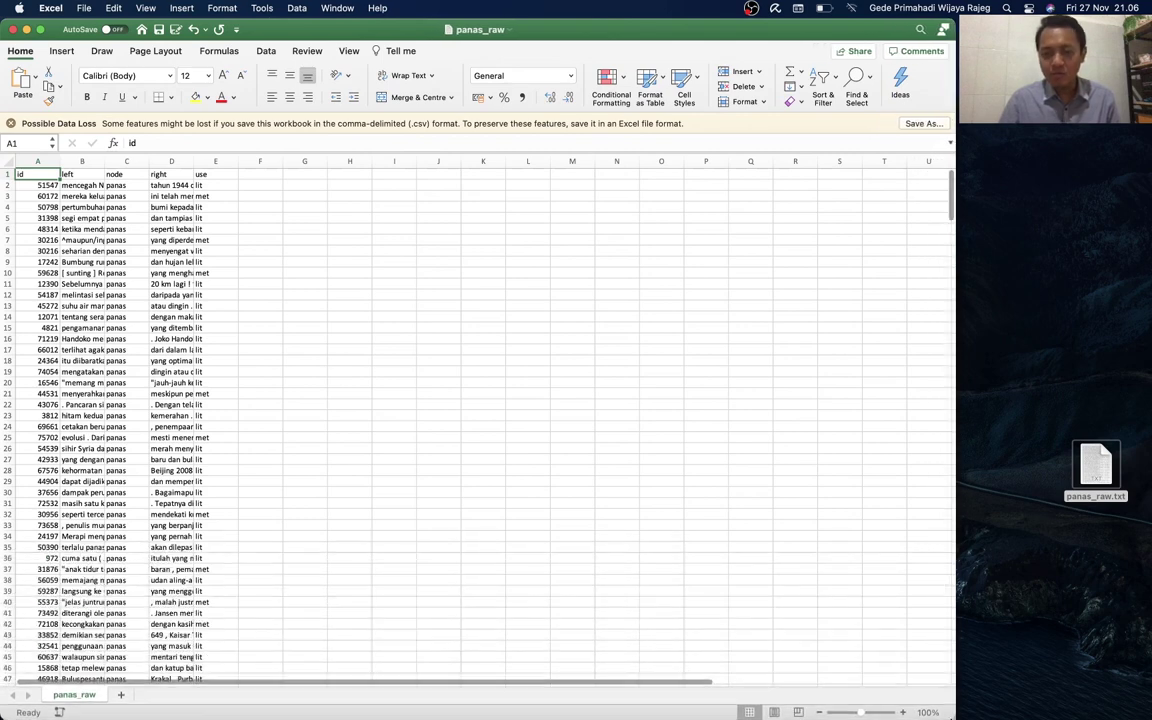
click(83, 161)
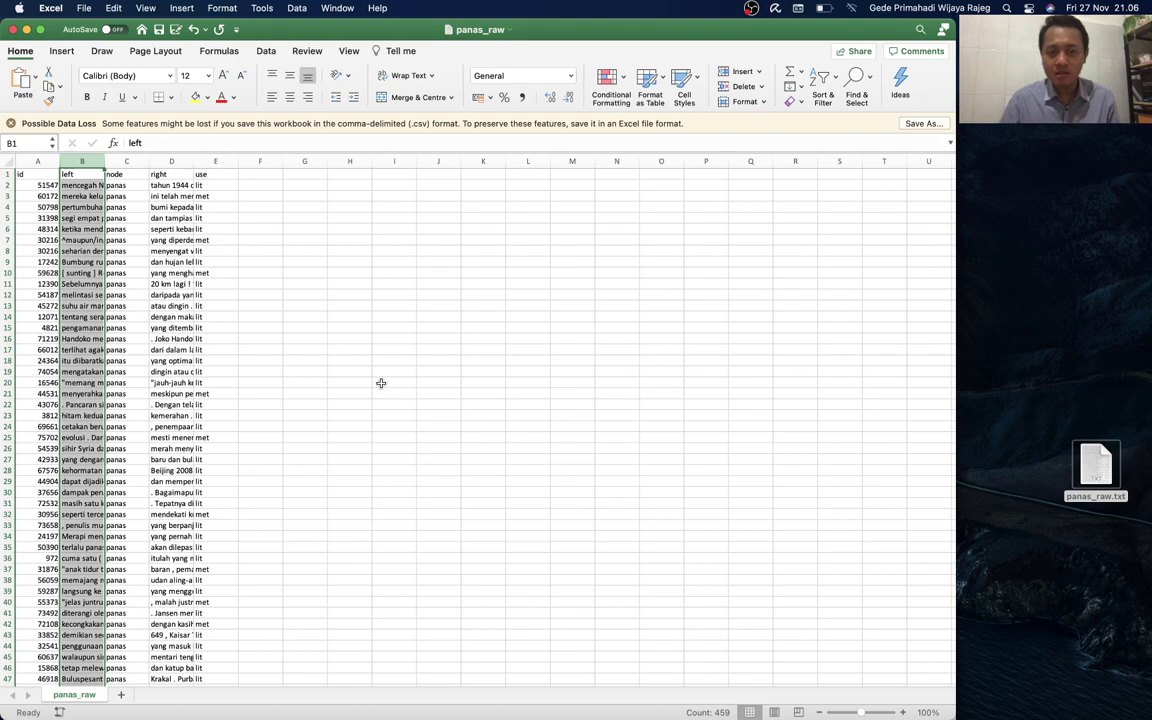
click(903, 712)
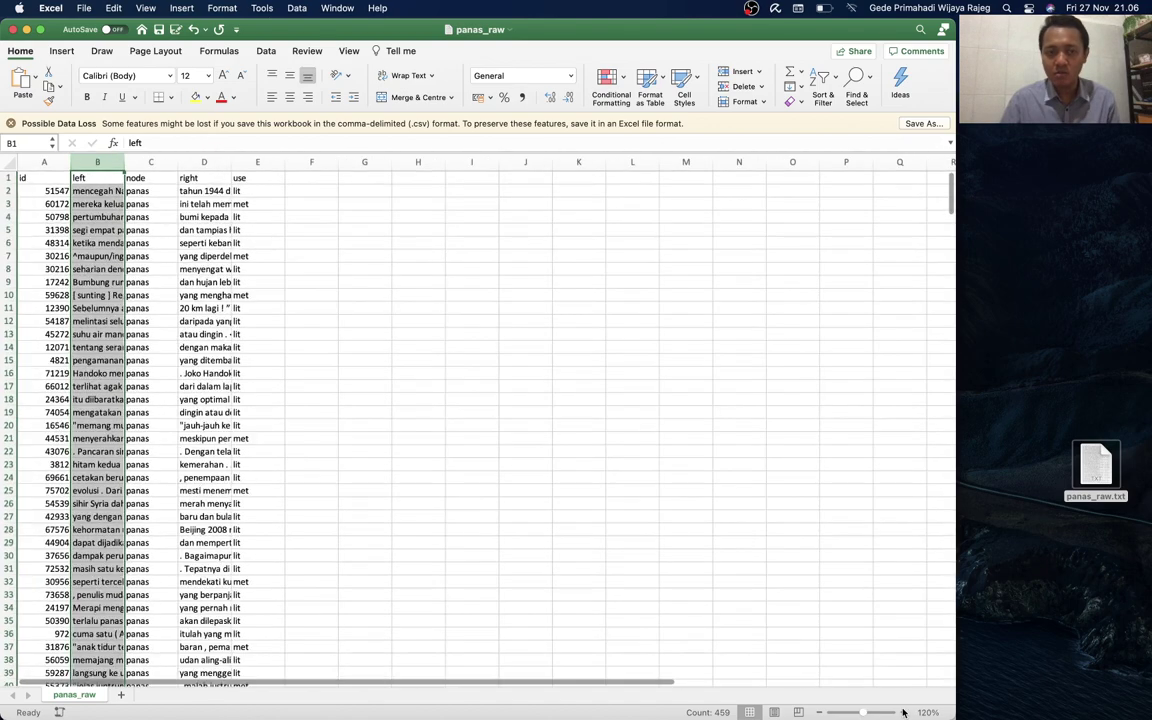
click(903, 712)
click(903, 712)
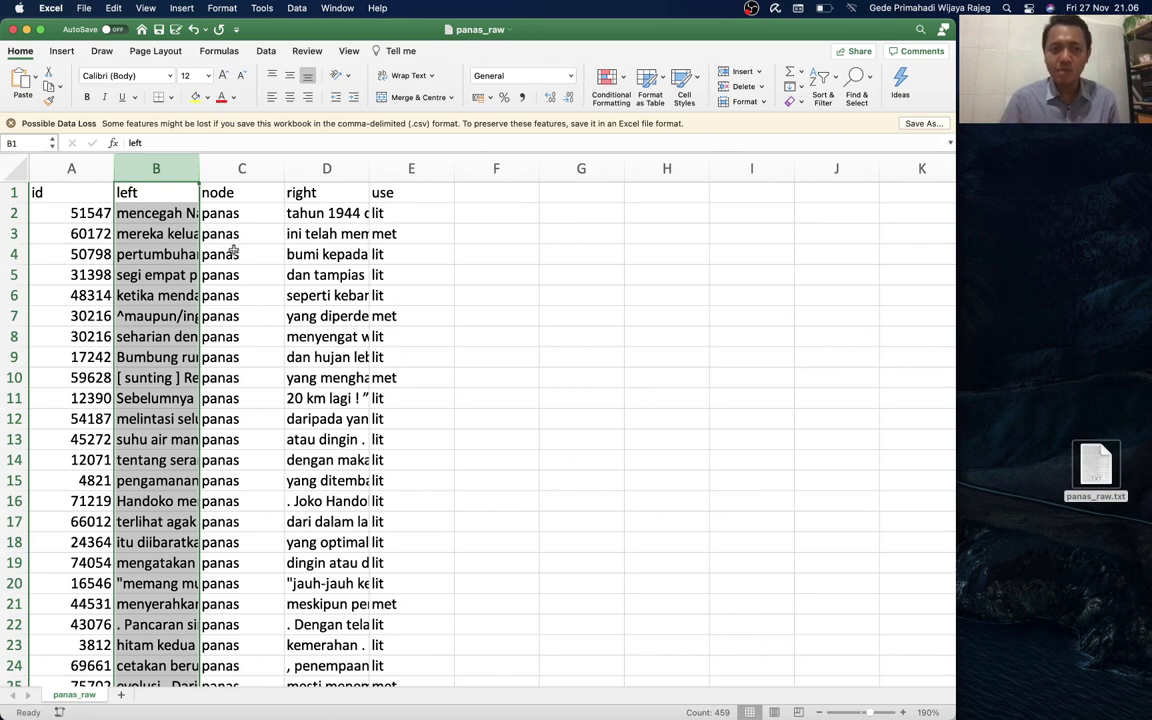
- Widen column B and right-align its left-context text, then centre column C's node values
click(86, 190)
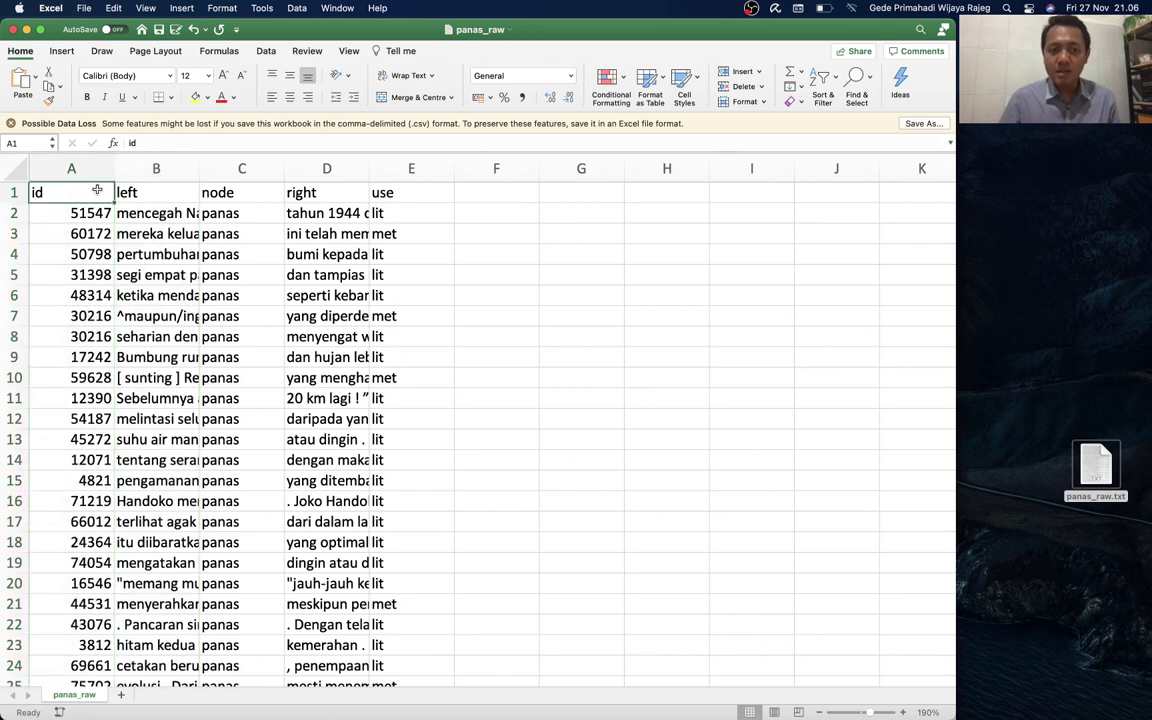
drag(199, 168, 390, 168)
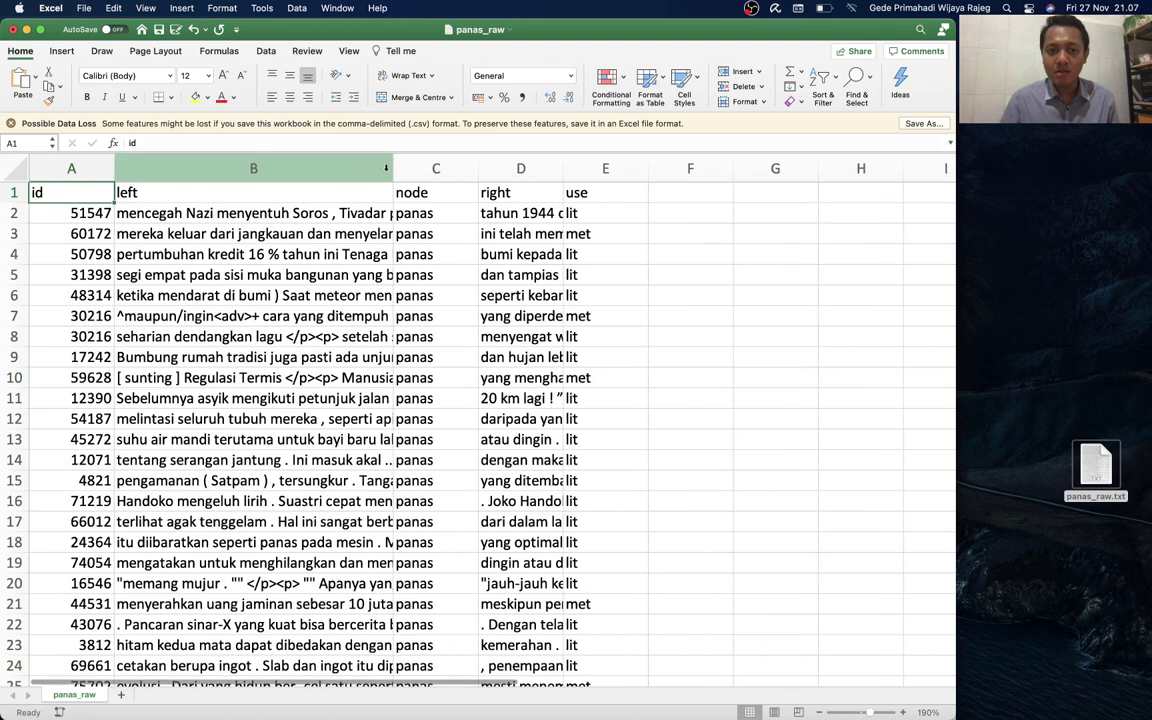
click(380, 168)
click(307, 97)
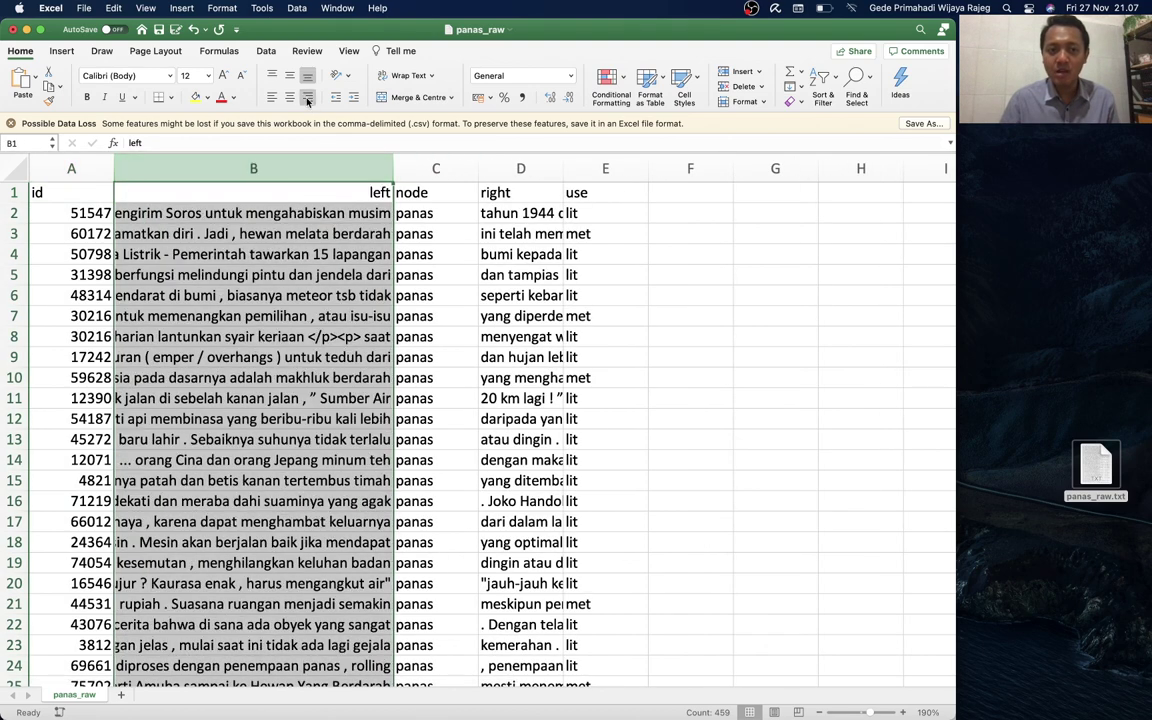
click(430, 168)
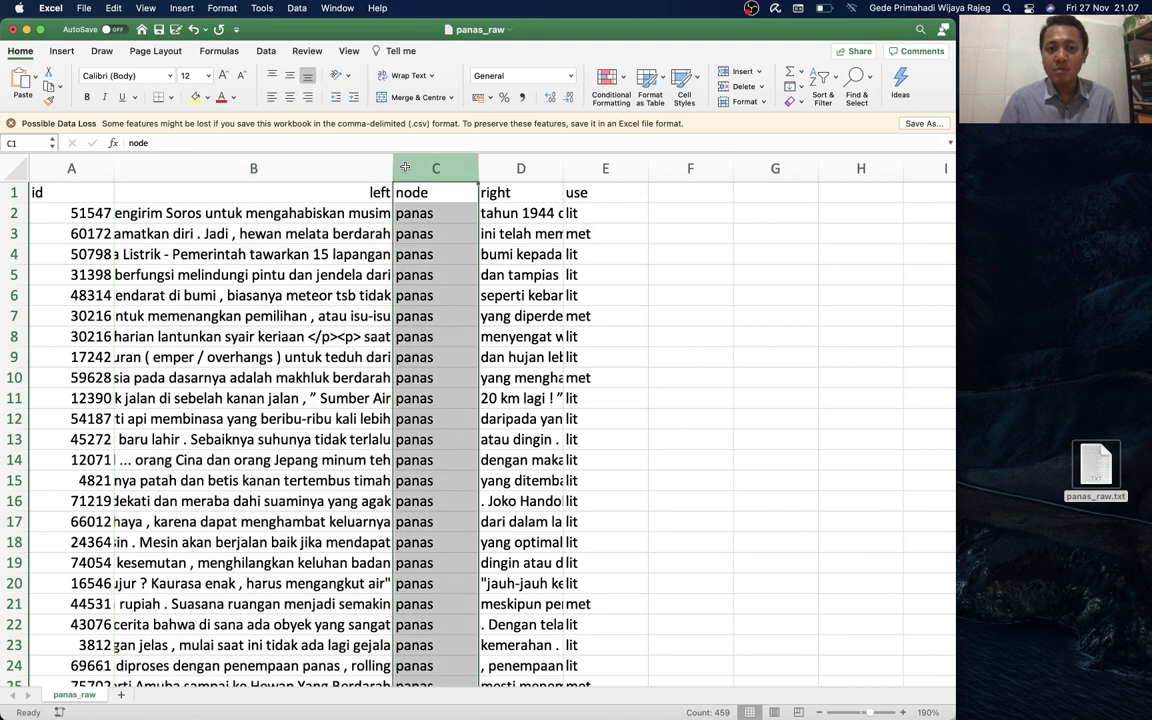
click(289, 97)
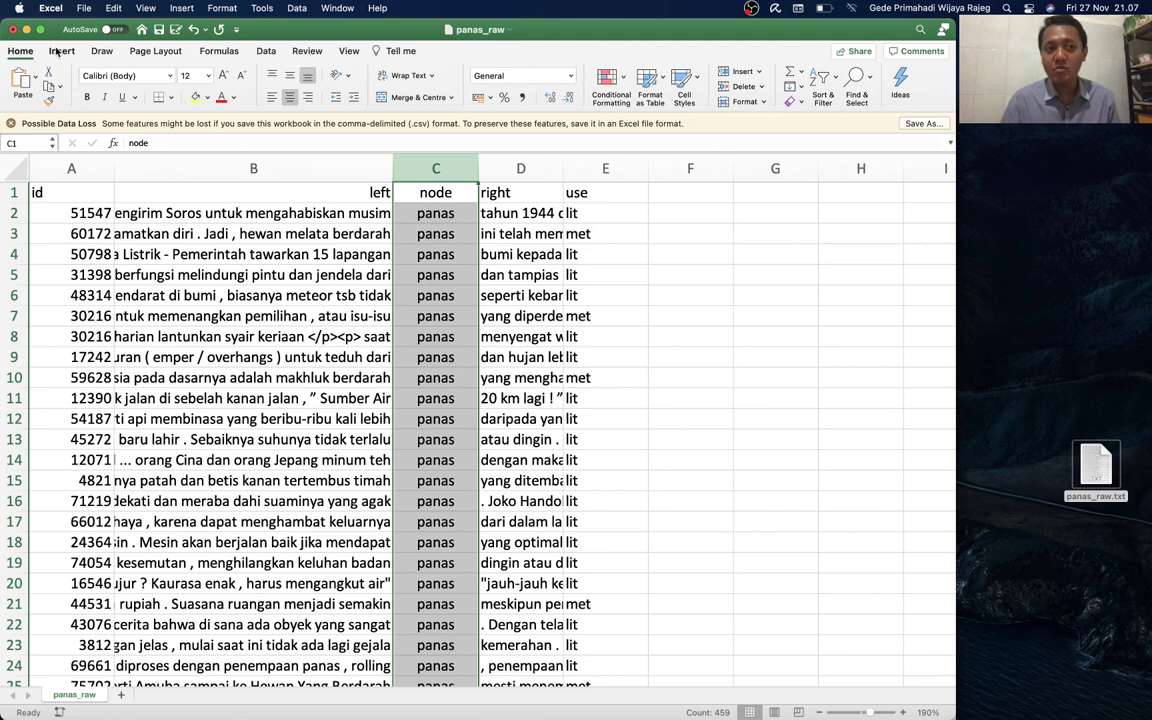
- Start a PivotTable from cell A1 using range $A$1:$E$459 on a new worksheet
click(61, 51)
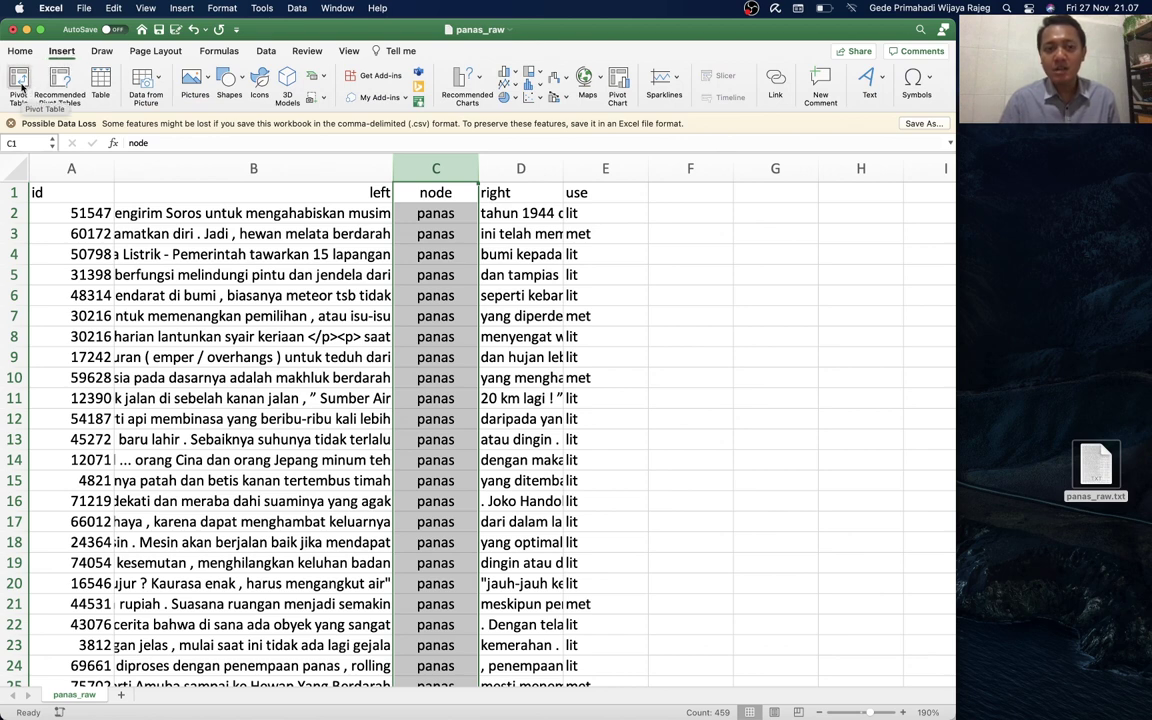
click(18, 85)
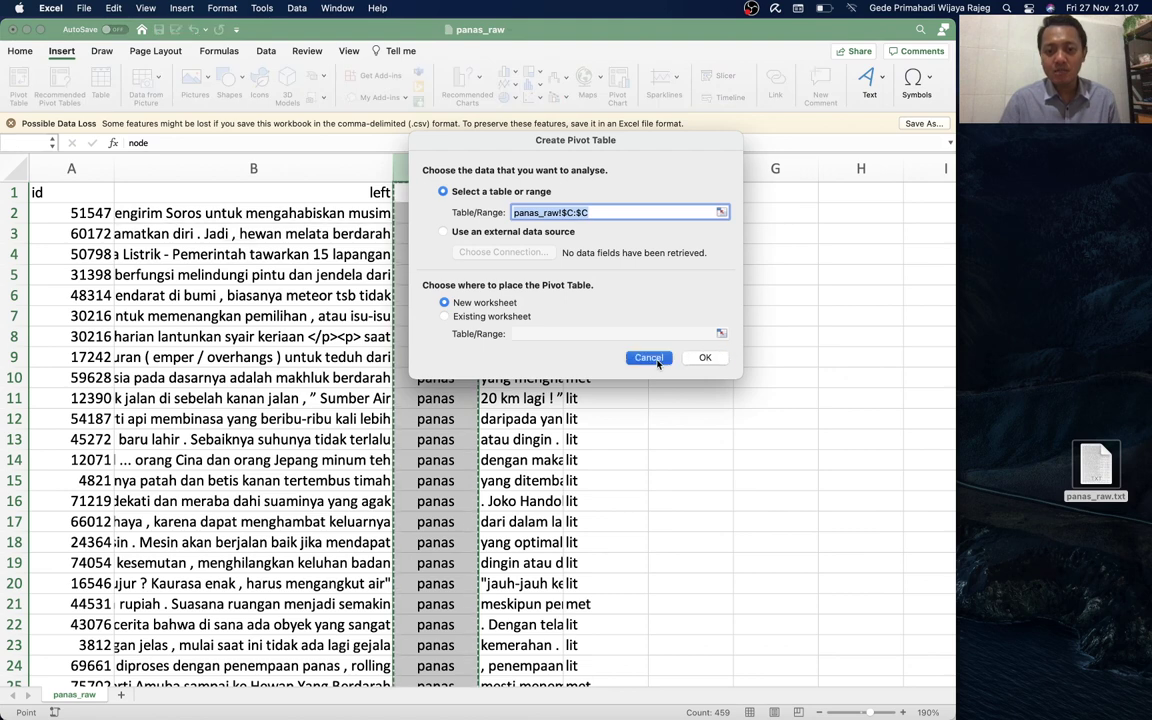
click(658, 363)
click(173, 186)
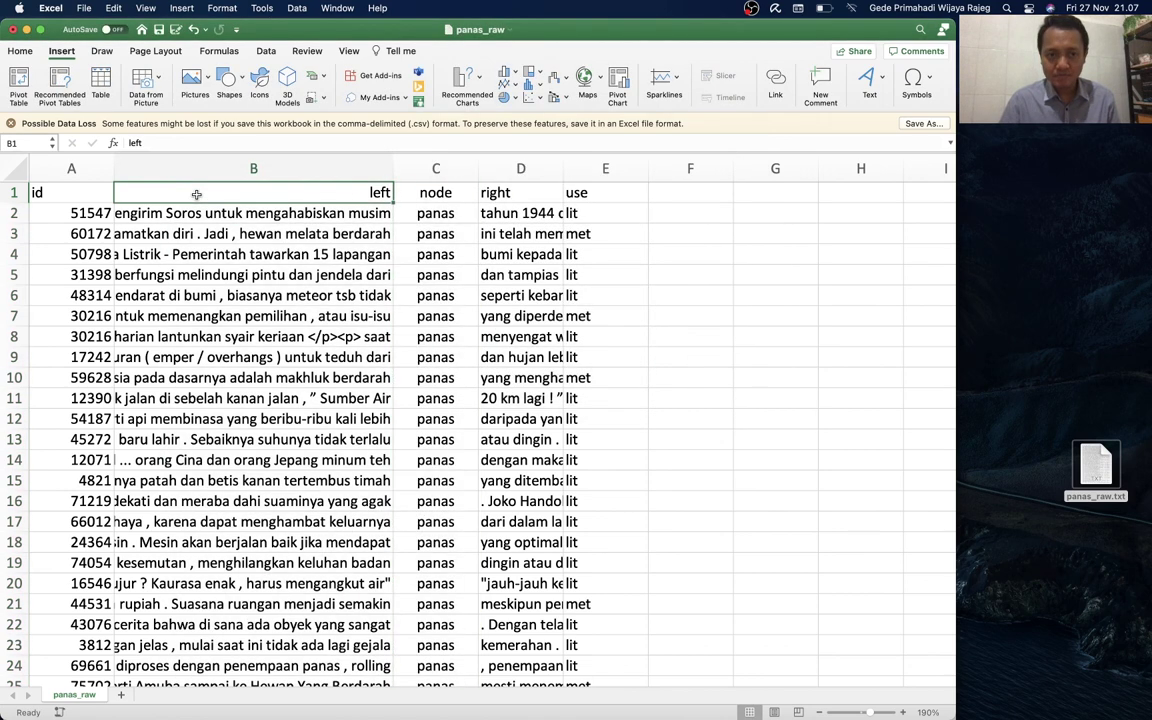
click(77, 190)
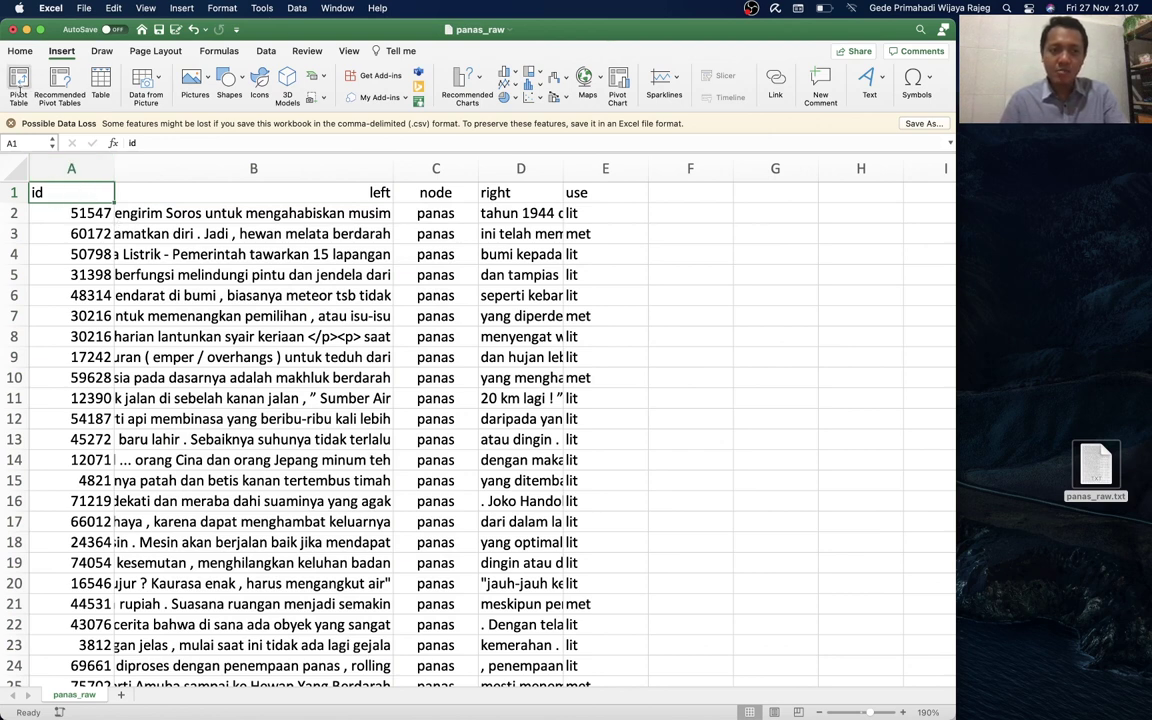
click(19, 84)
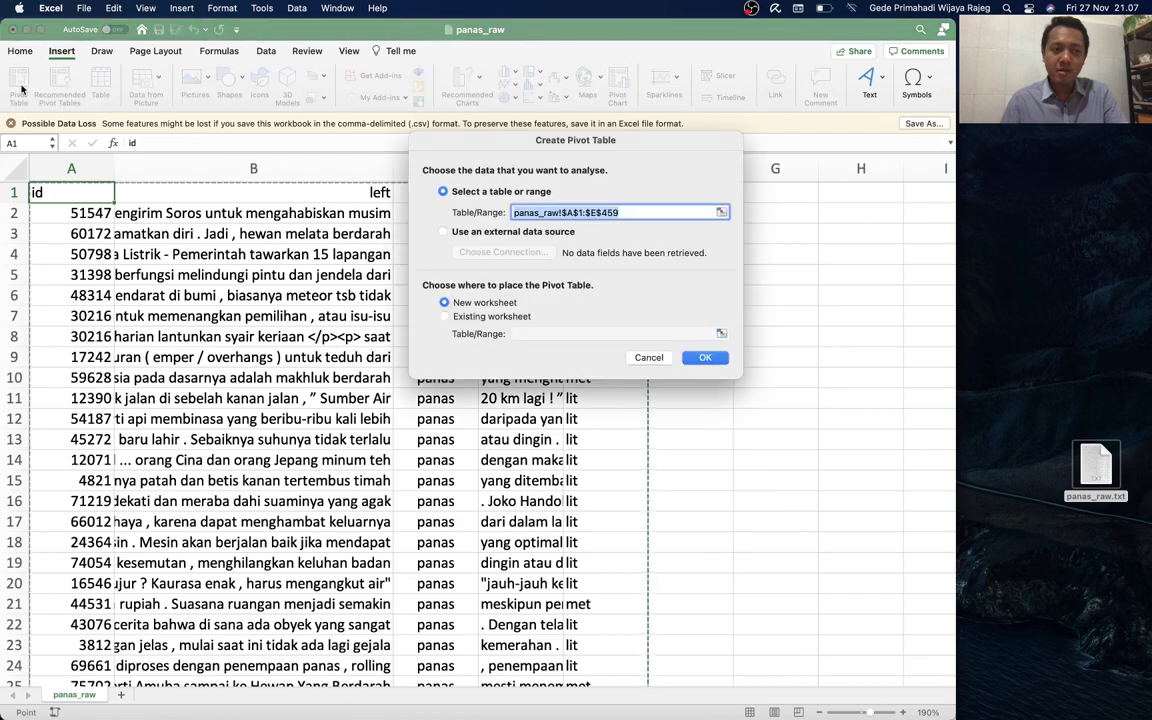
scroll(543, 540, down, 3)
scroll(543, 540, down, 5)
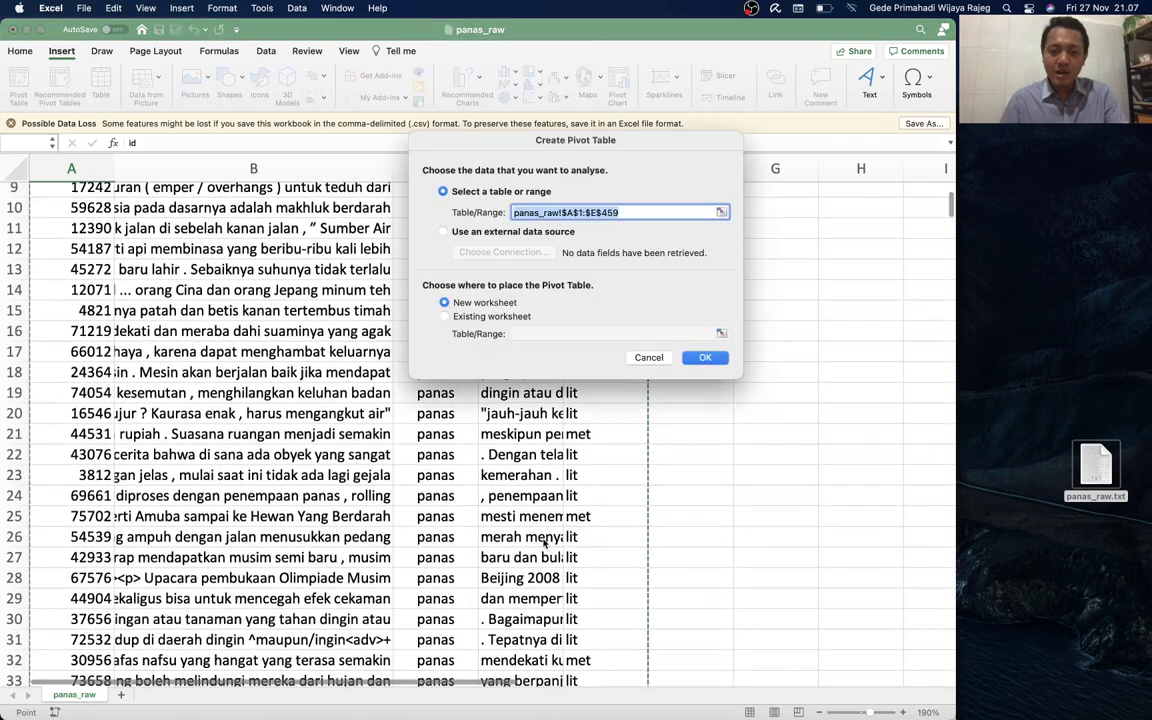
scroll(543, 540, down, 1)
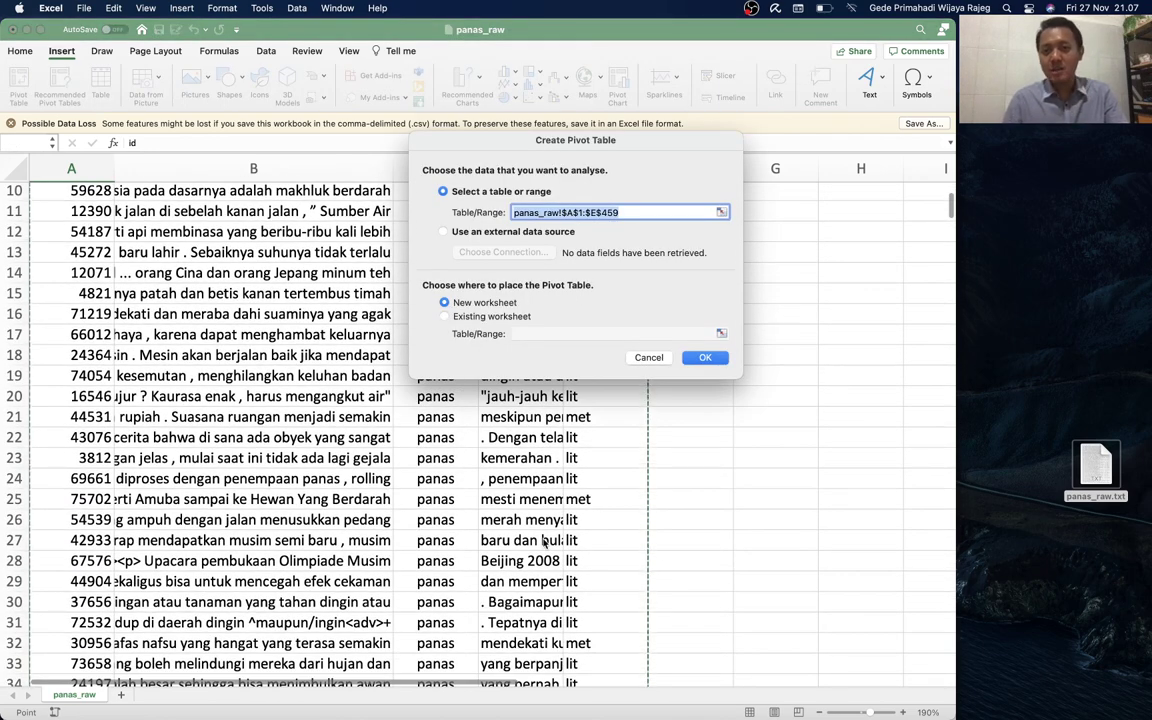
- Create PivotTable2 on the new Sheet1 and zoom it to 120%
click(705, 358)
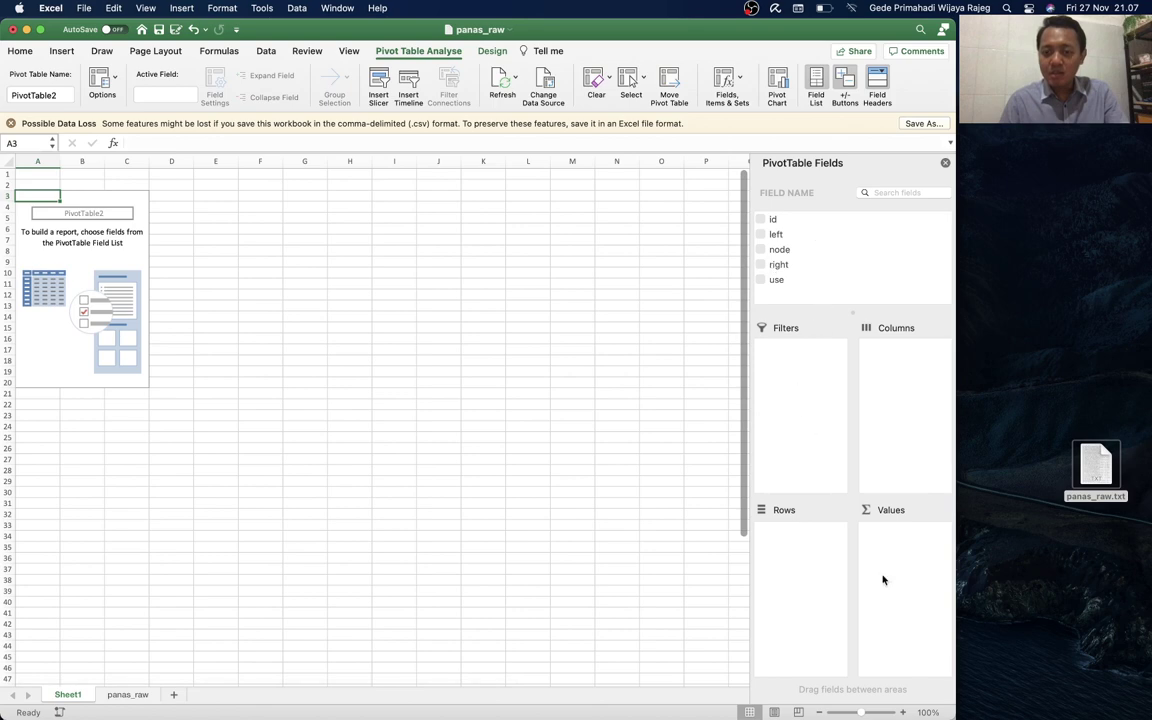
click(904, 712)
click(904, 712)
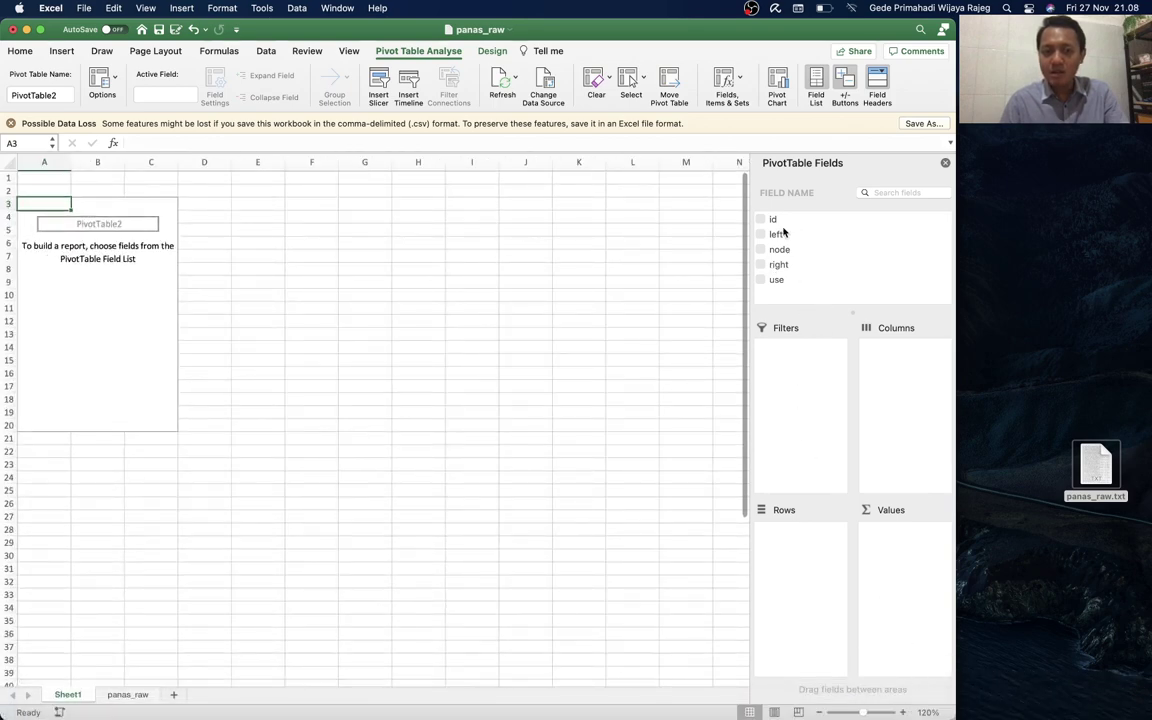
click(127, 694)
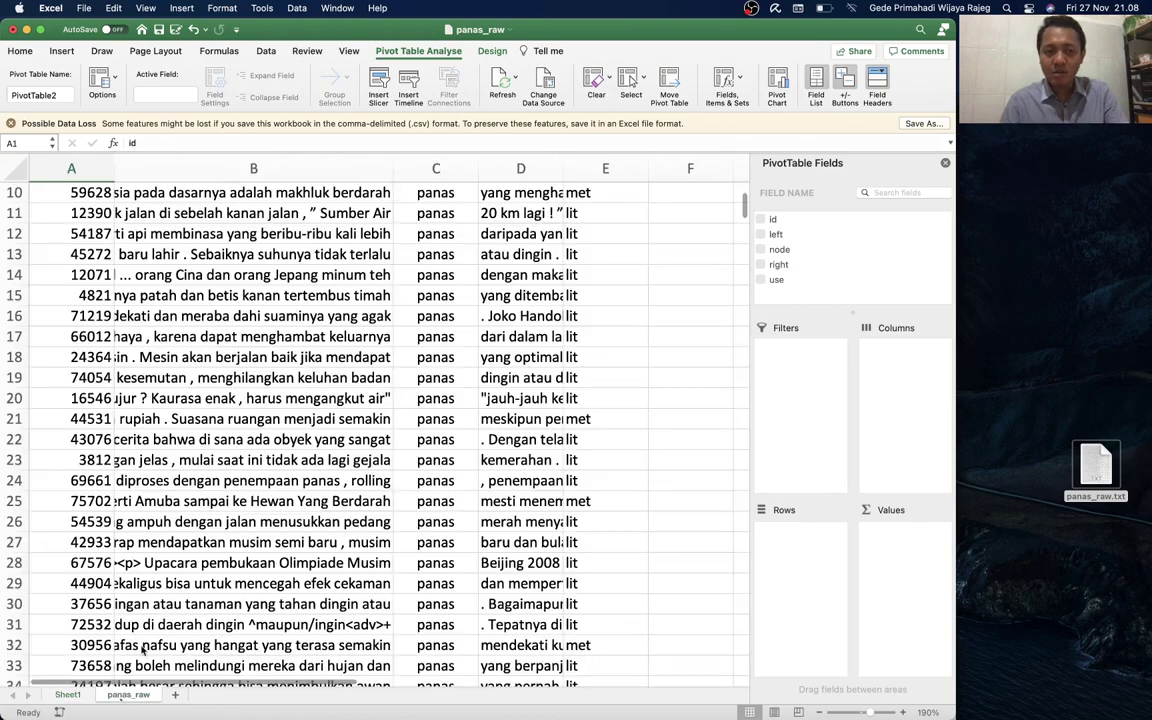
scroll(326, 289, up, 5)
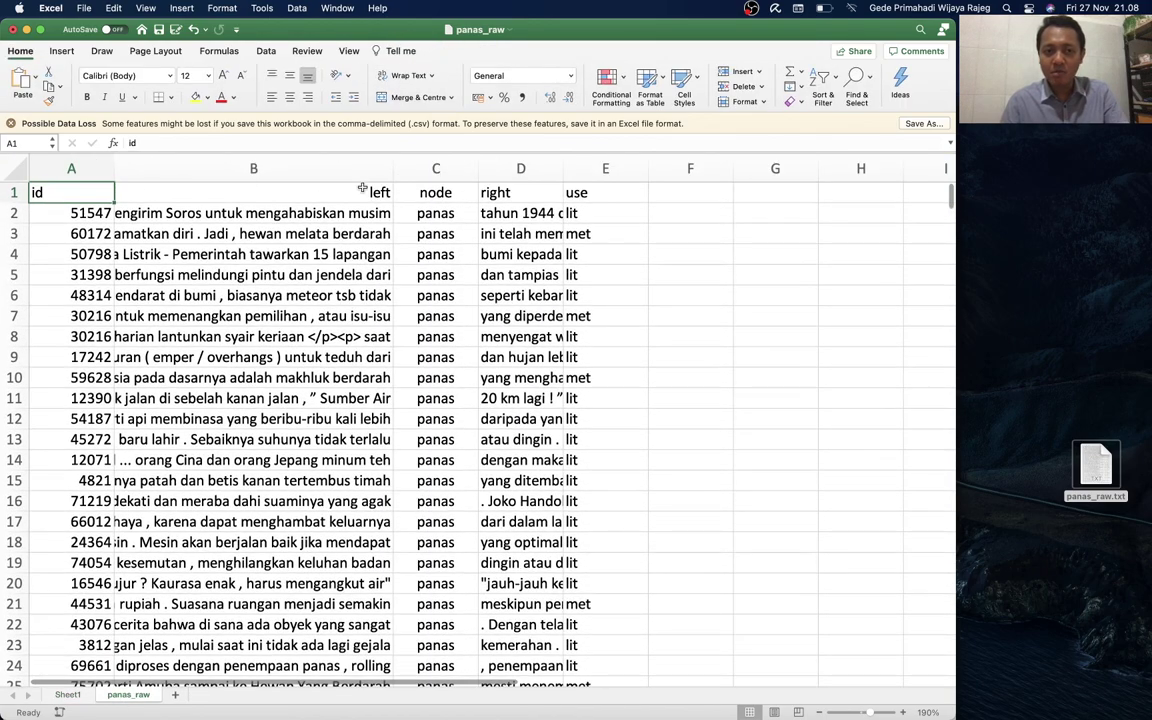
click(70, 695)
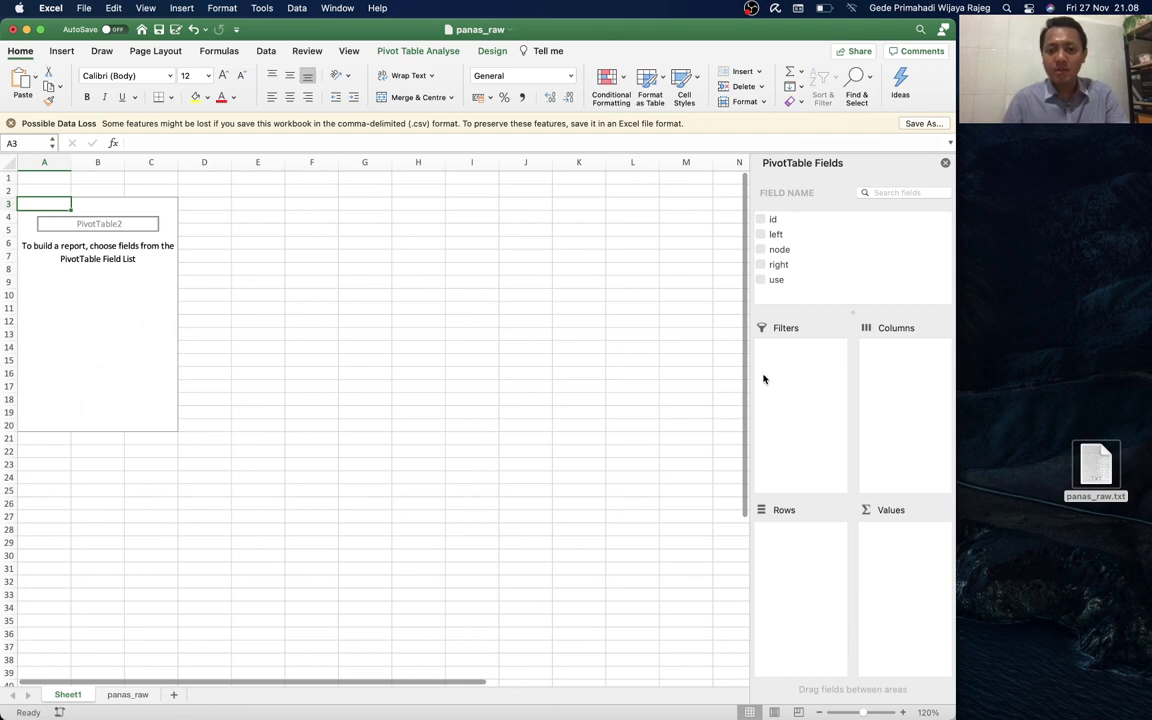
- Add the node field so the pivot counts rows per node word, totalling 458
click(781, 253)
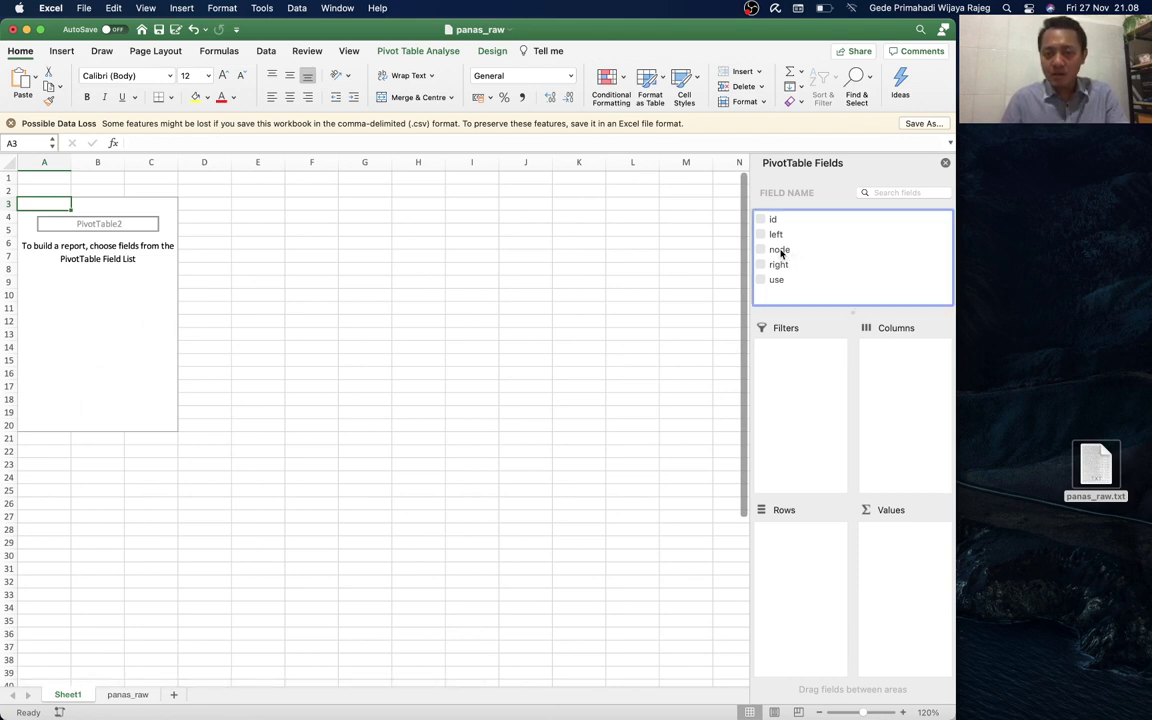
drag(781, 253, 798, 556)
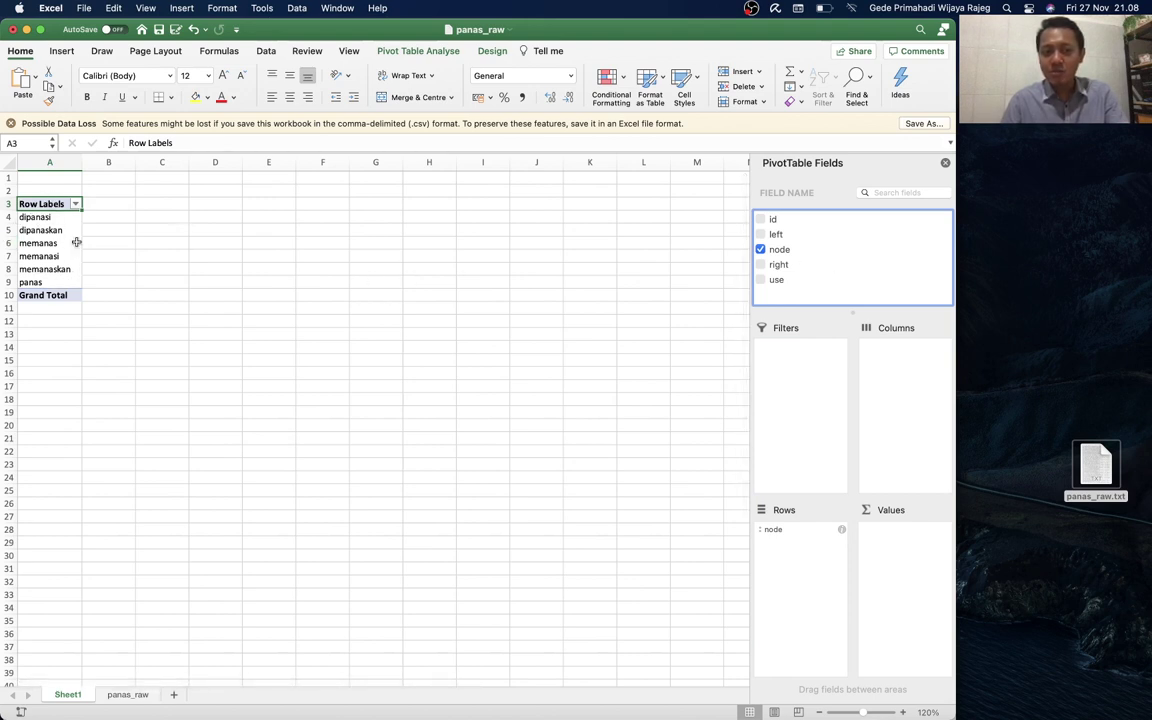
click(128, 694)
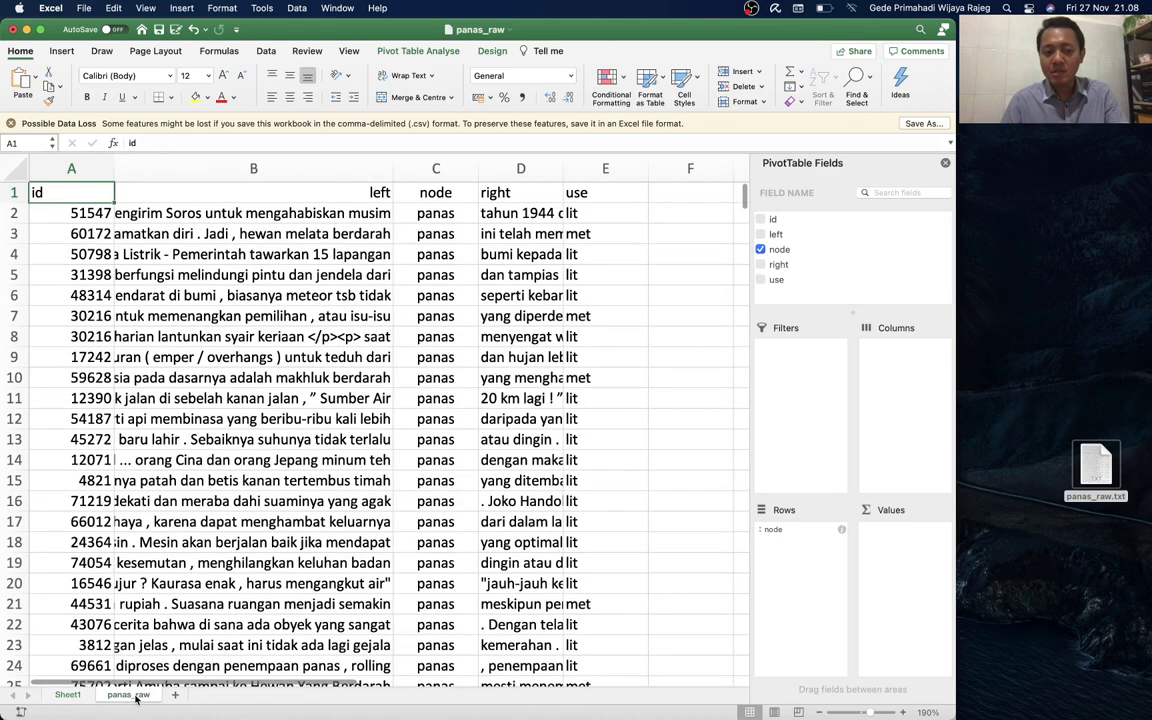
click(67, 694)
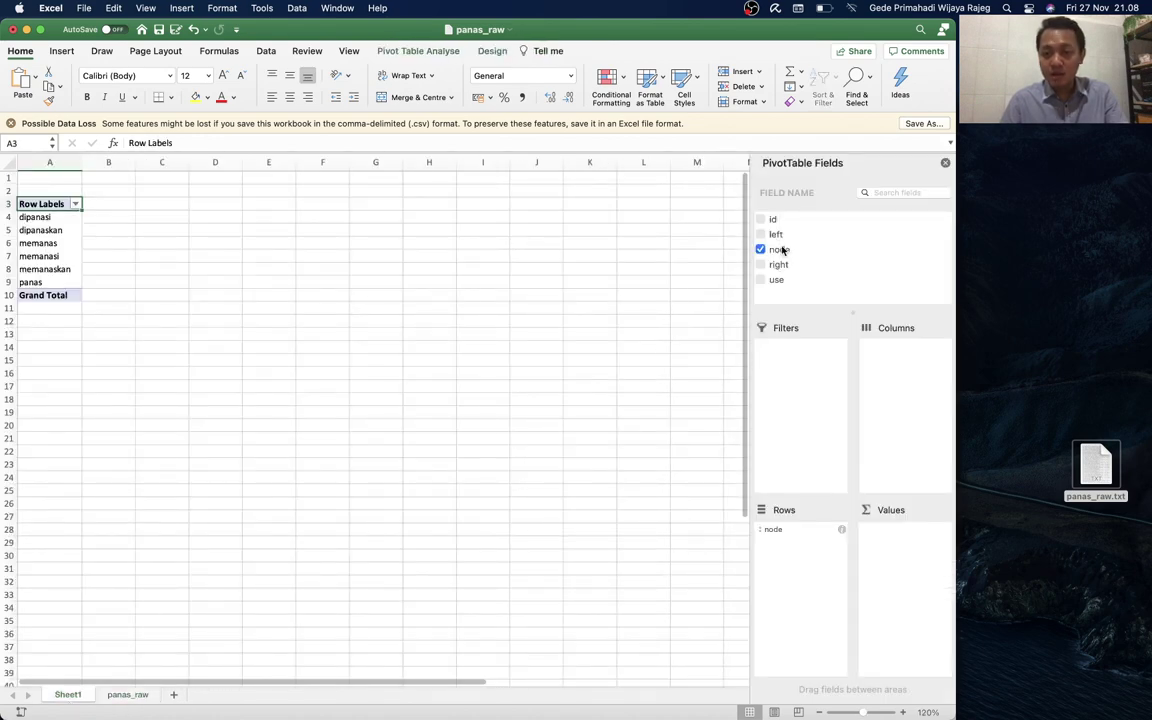
mouse_move(779, 250)
mouse_down()
mouse_move(849, 367)
mouse_move(906, 540)
mouse_up()
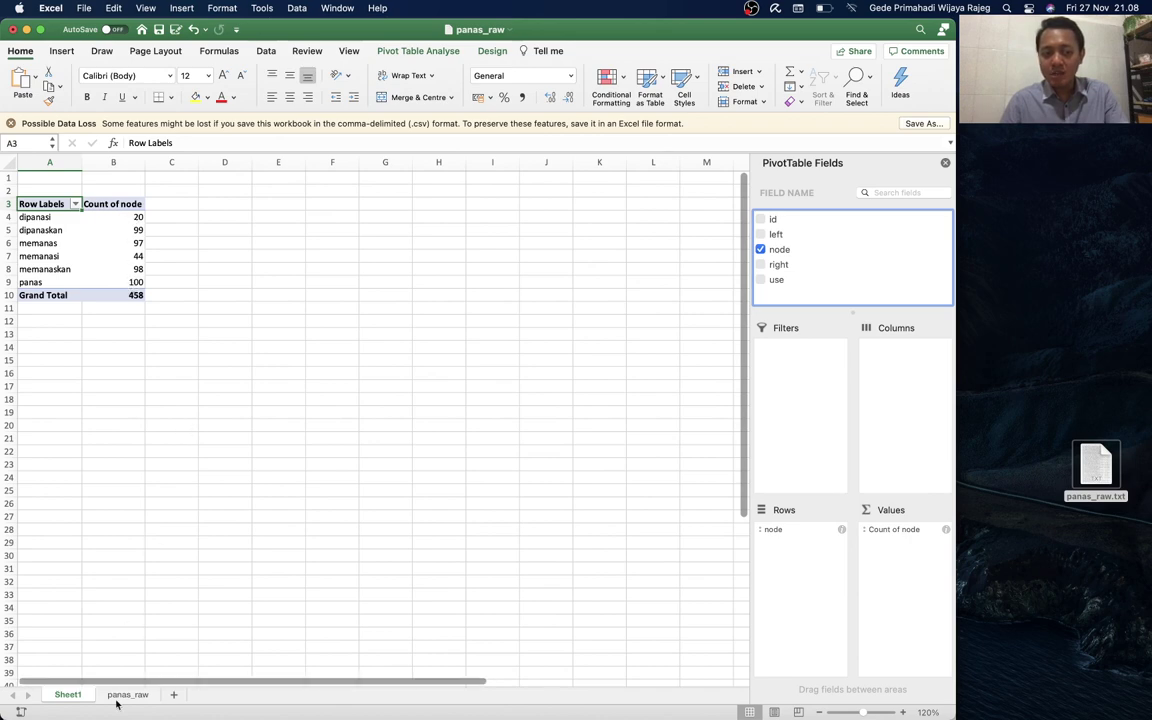
click(902, 713)
click(902, 713)
click(902, 713)
- Put the use field in Columns, splitting counts into 321 lit and 137 met
click(902, 713)
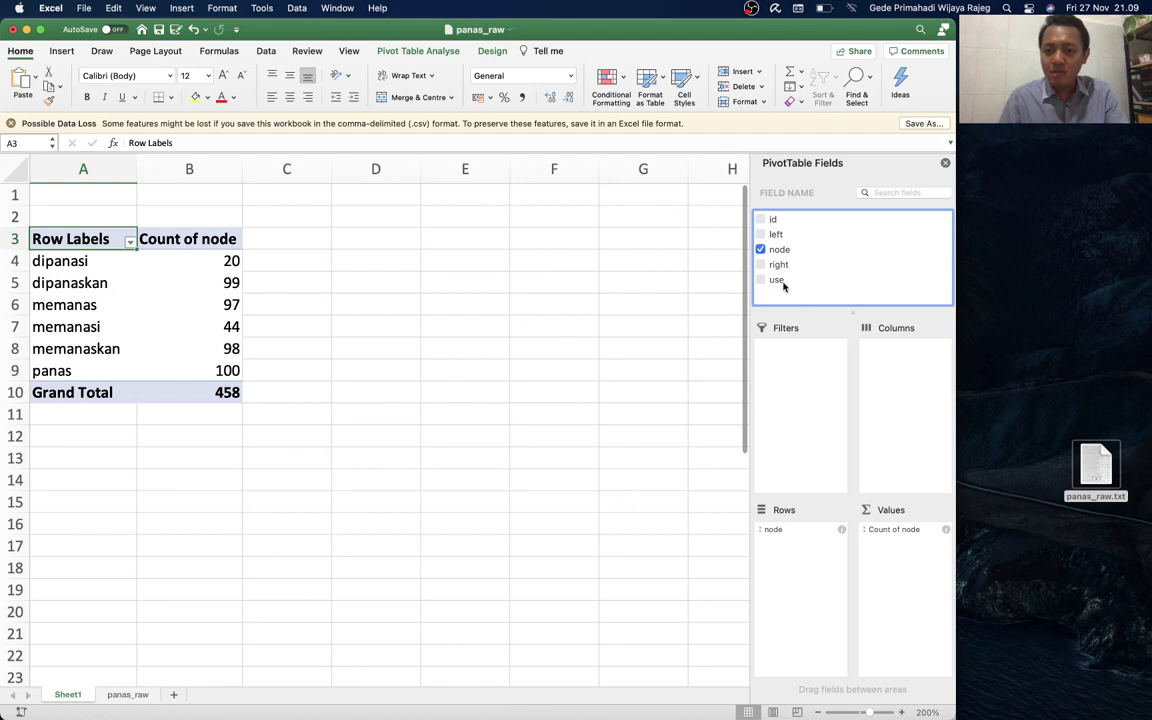
drag(779, 284, 832, 322)
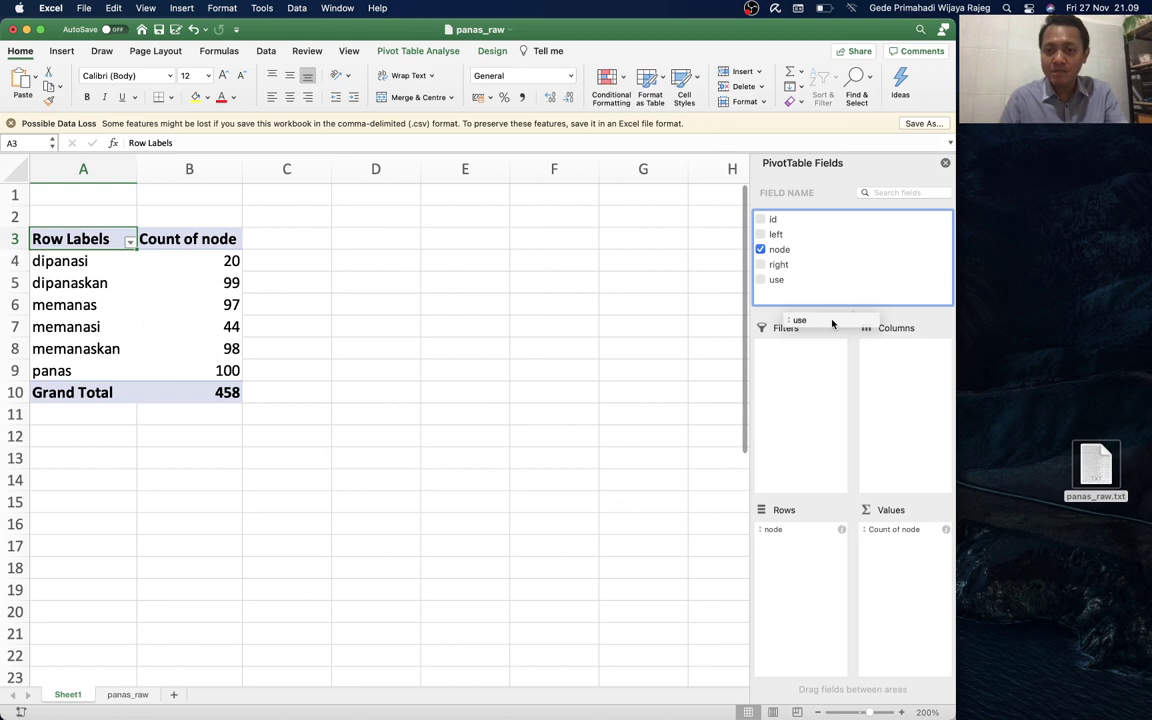
drag(832, 322, 905, 371)
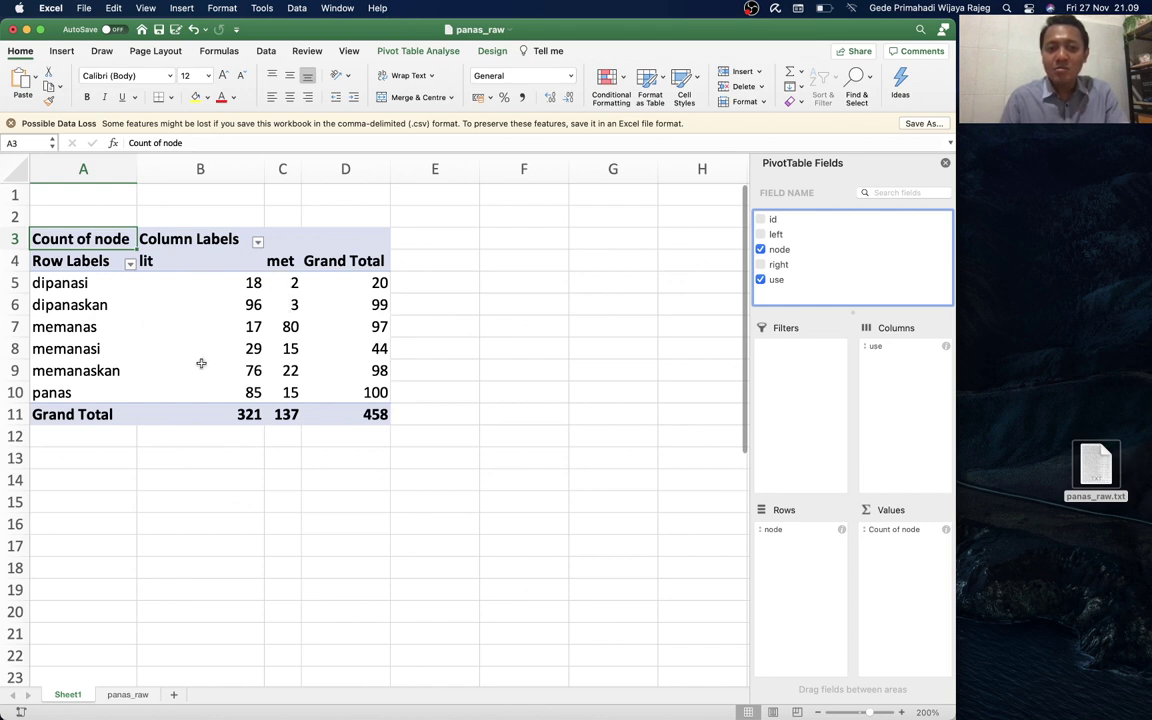
mouse_move(158, 283)
mouse_down()
mouse_move(288, 341)
mouse_move(286, 383)
mouse_up()
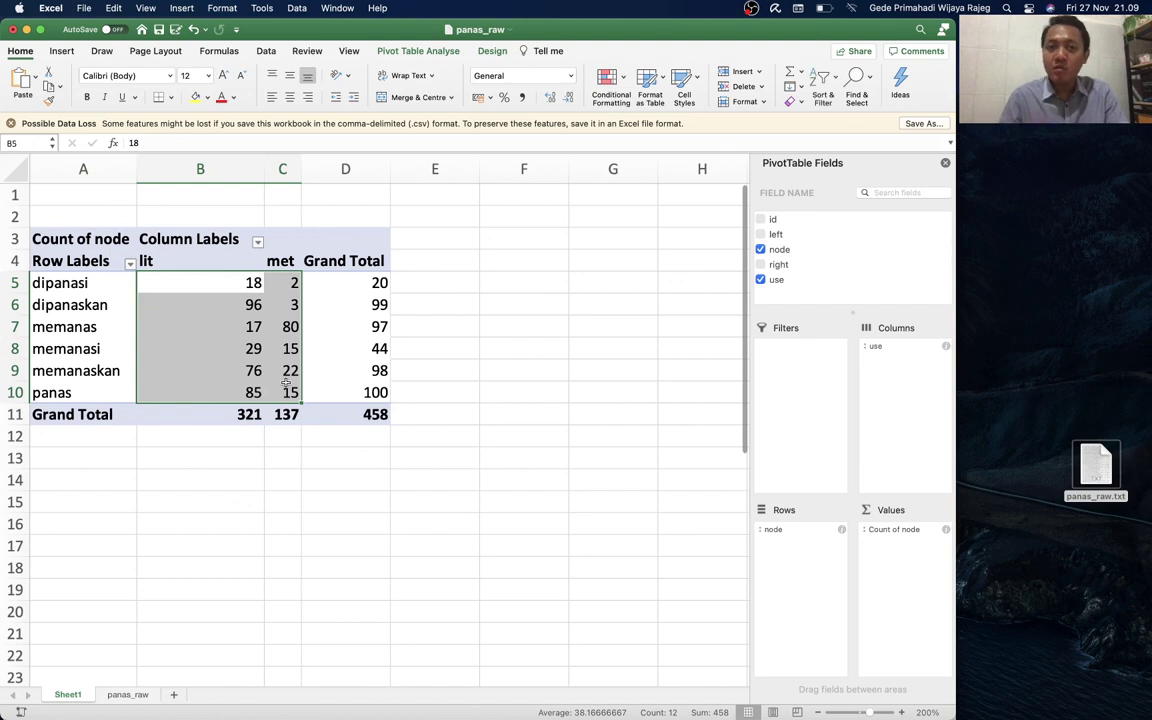
- Select the lit and met counts in B5:C10 and insert a 100% stacked column pivot chart
click(162, 283)
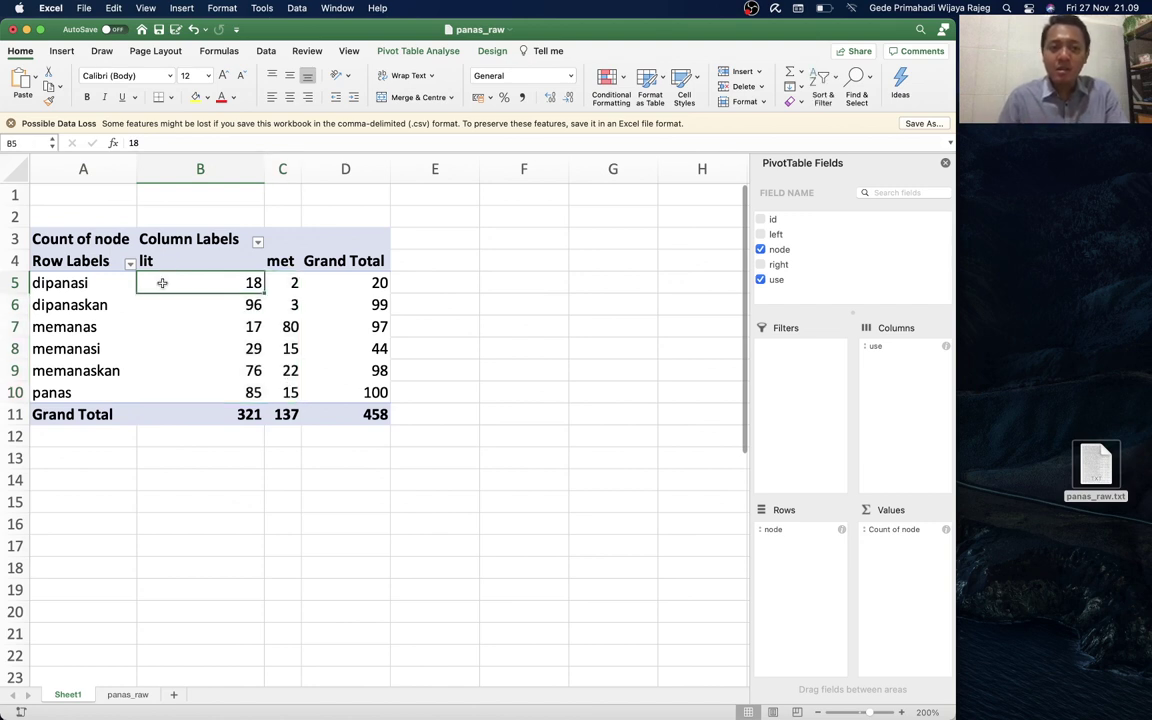
drag(150, 282, 283, 391)
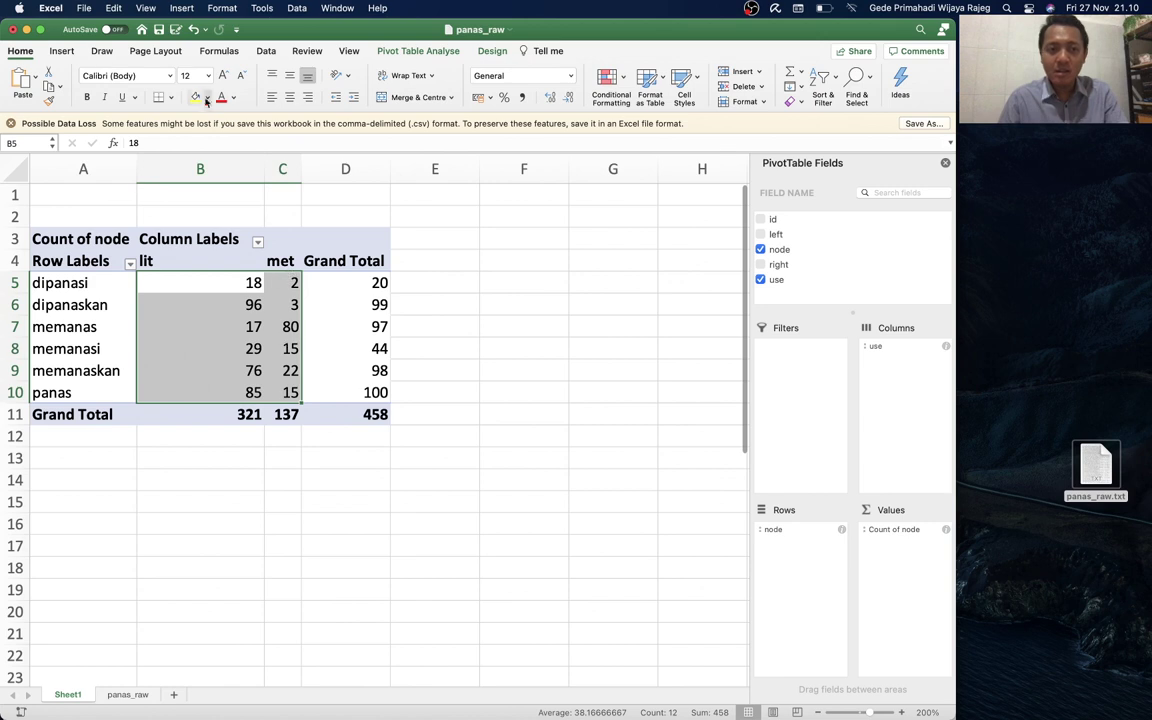
click(64, 53)
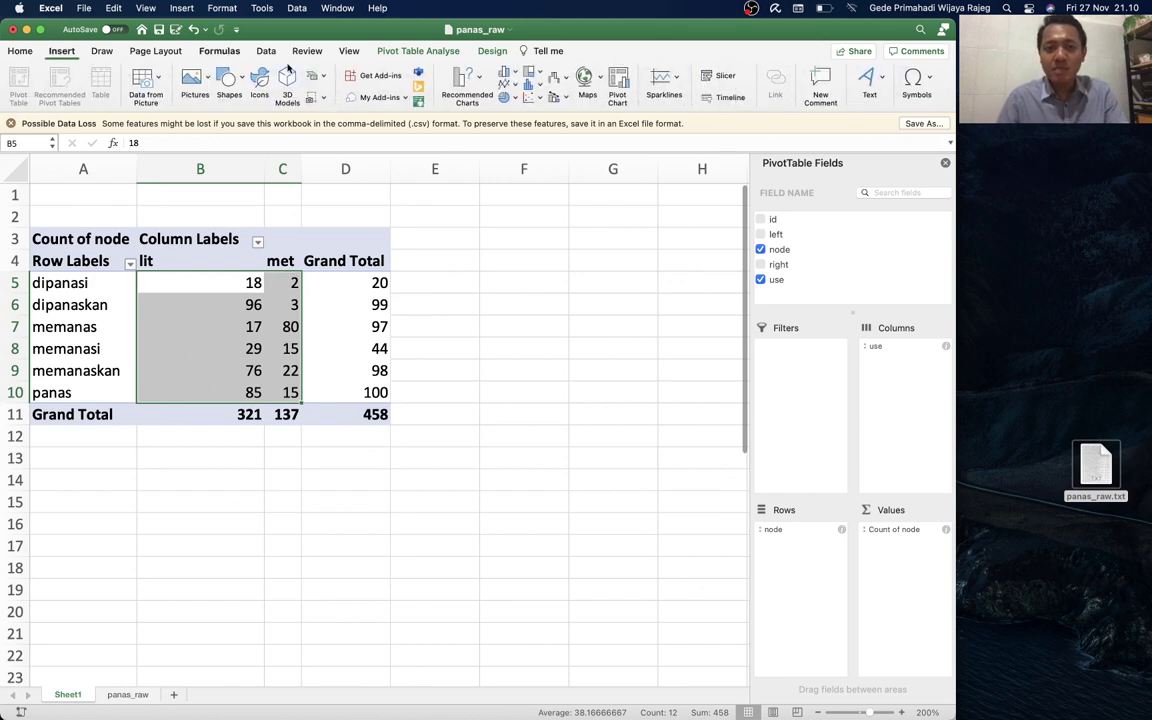
click(516, 74)
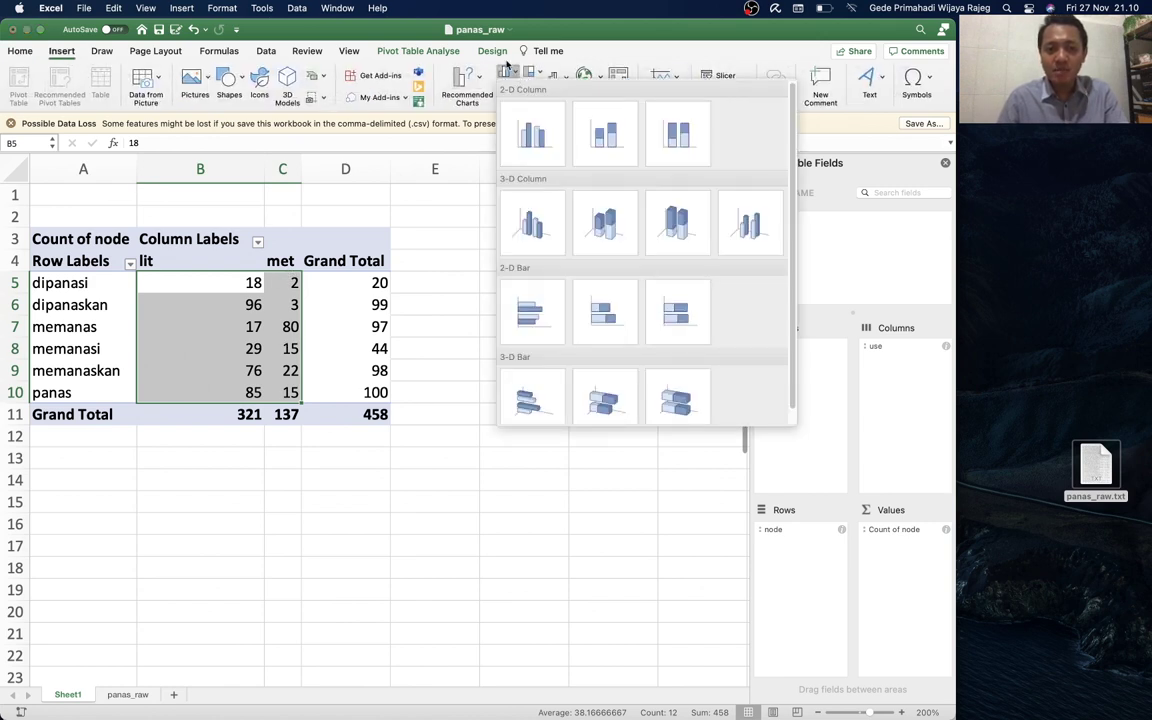
click(507, 77)
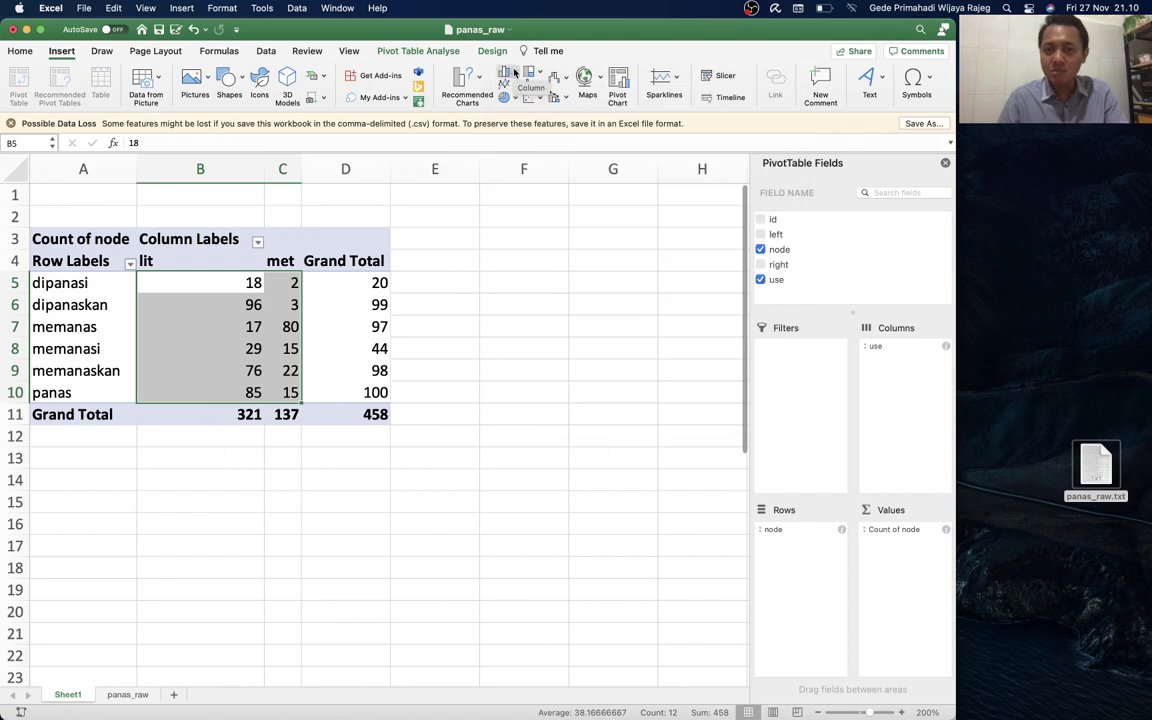
click(512, 74)
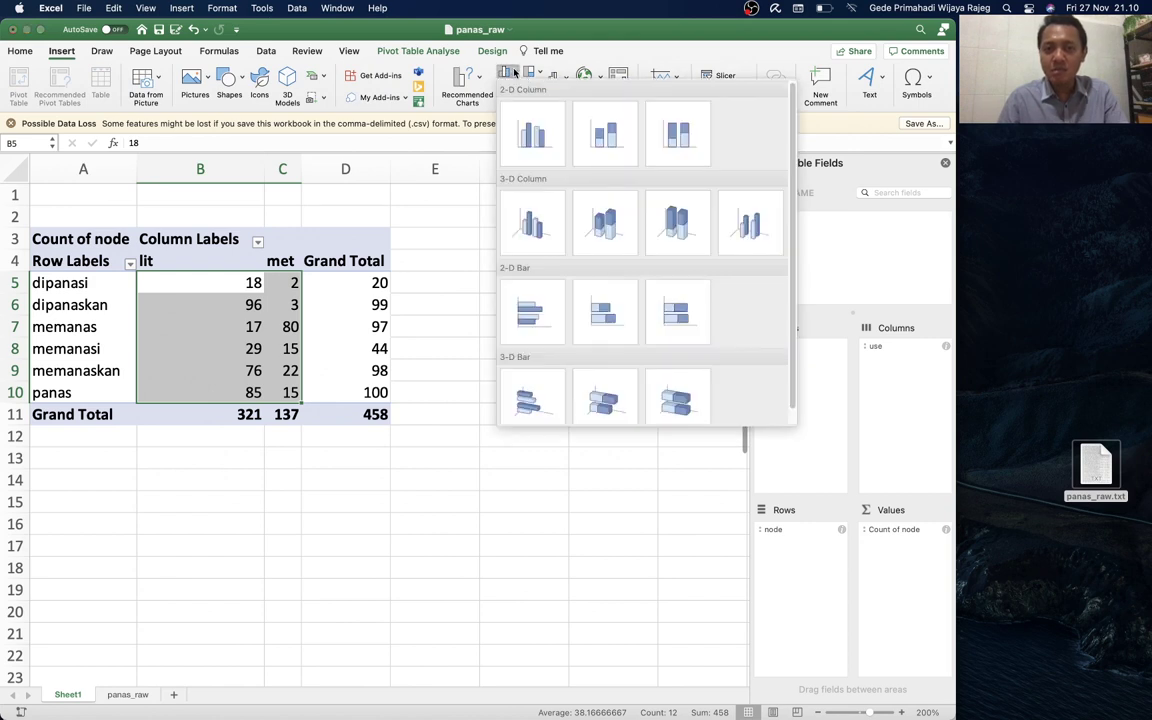
click(667, 133)
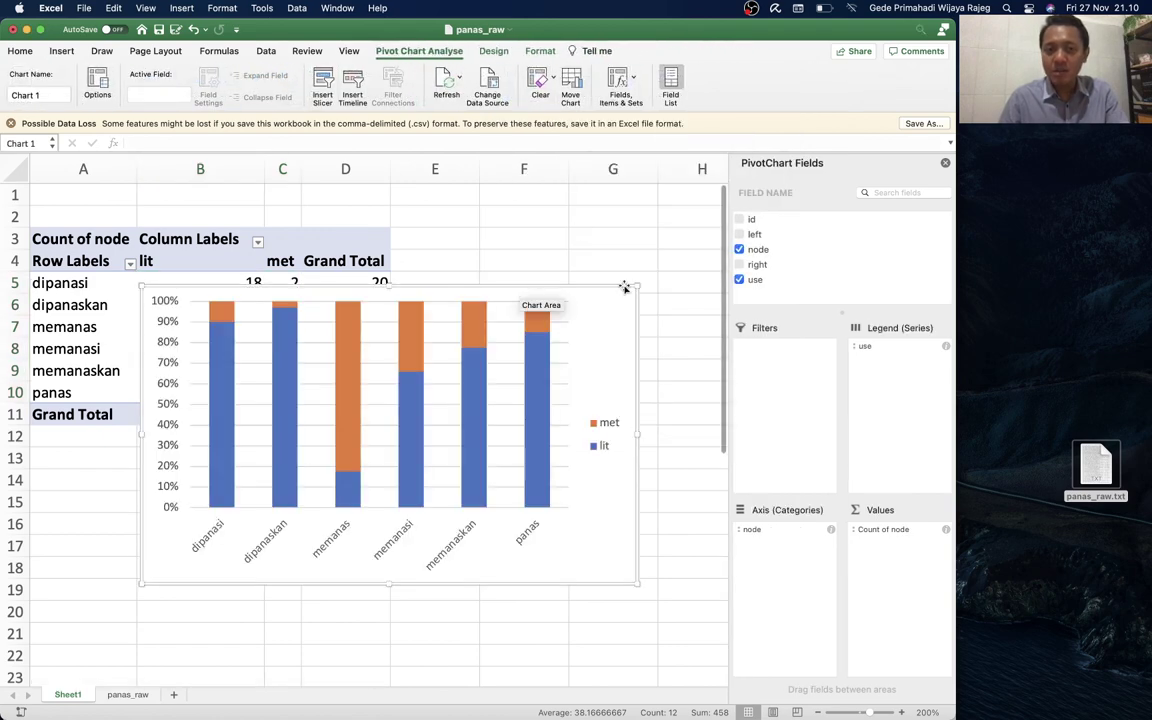
- Hide the pivot chart field list and move the chart to the right of the pivot table
click(947, 163)
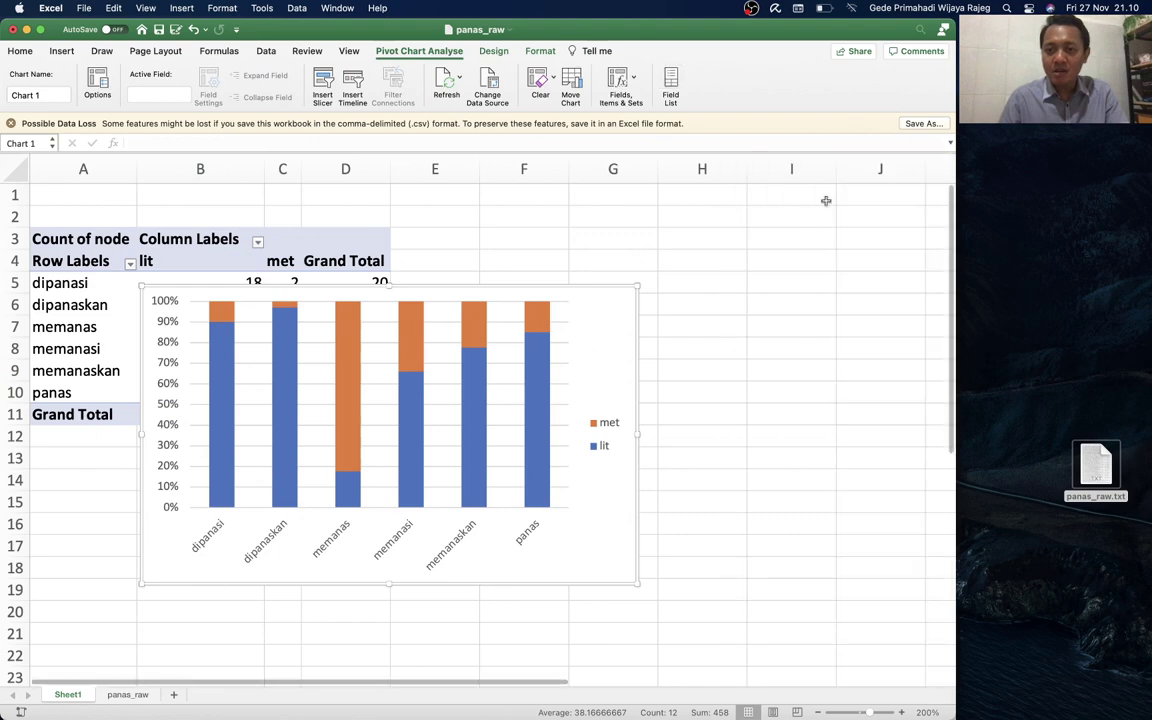
drag(593, 283, 851, 227)
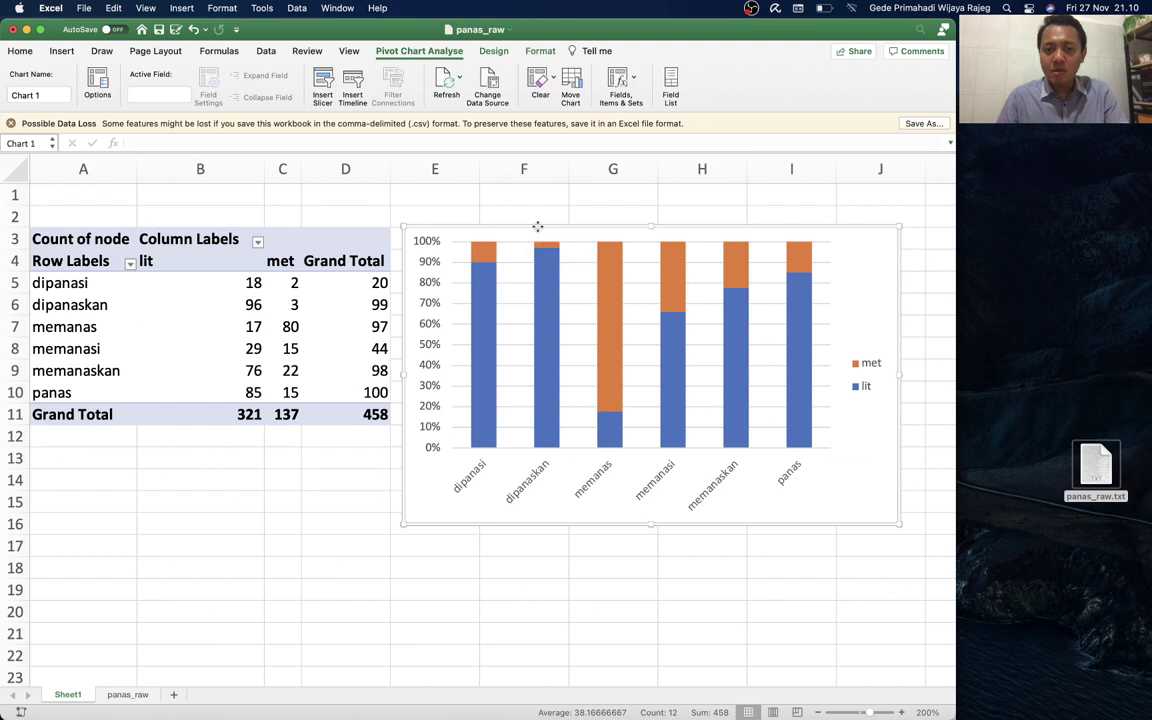
click(493, 51)
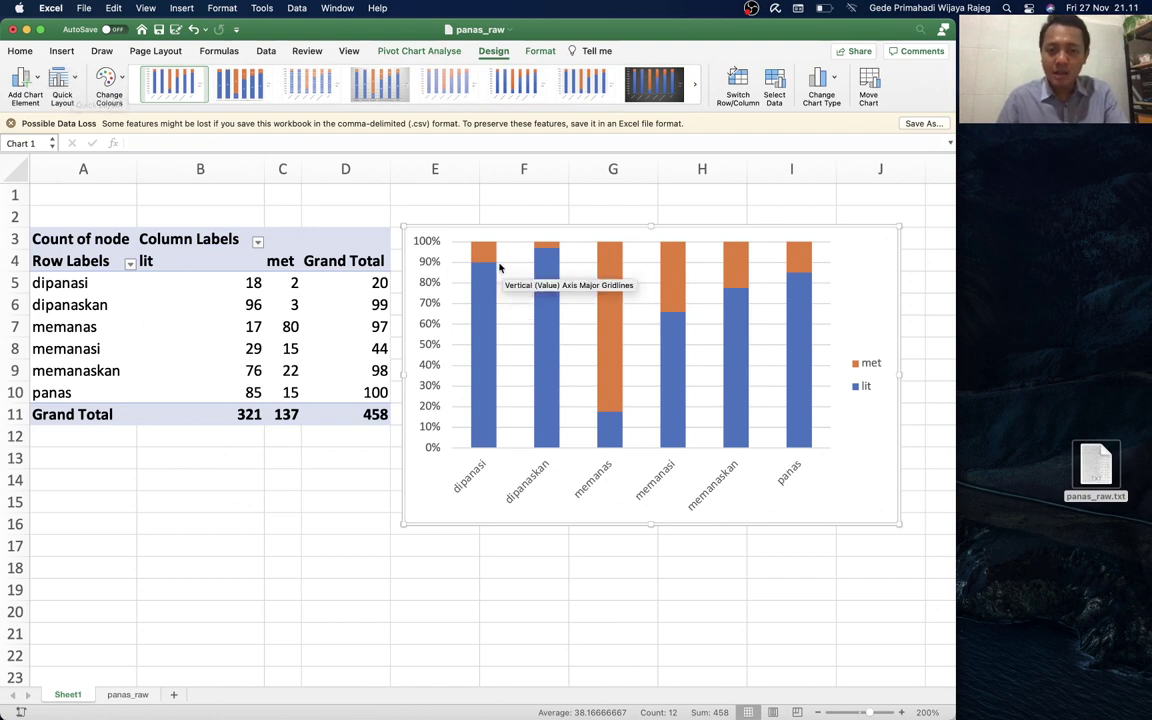
click(75, 79)
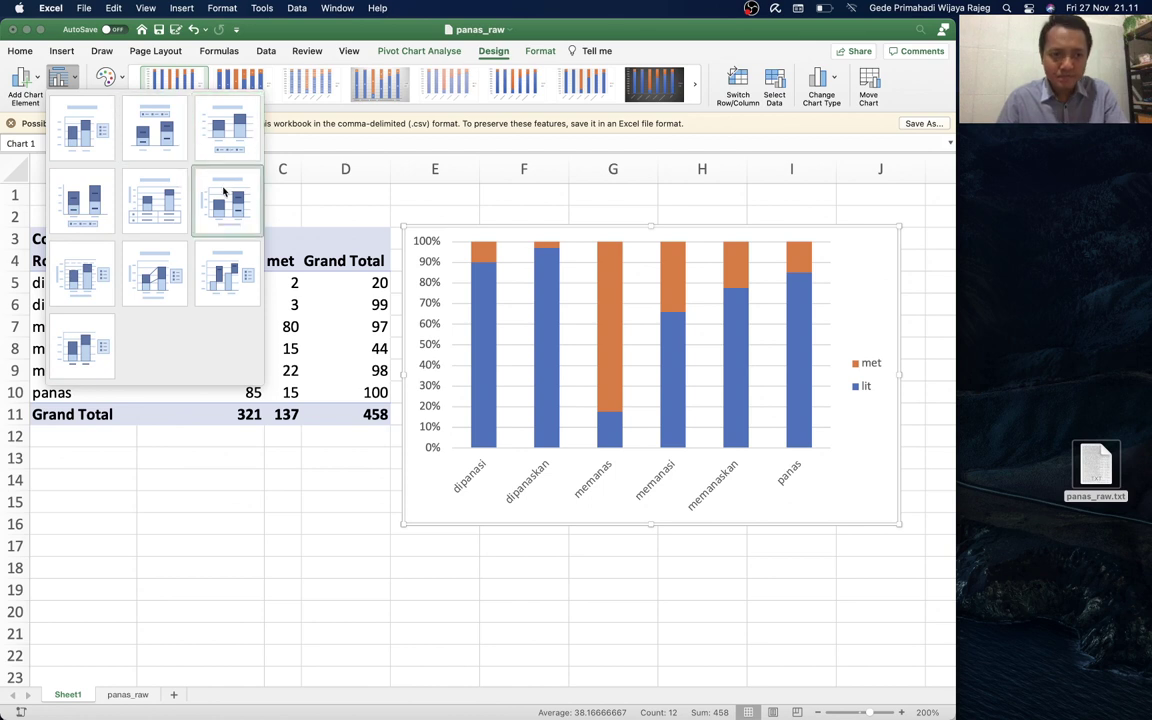
click(90, 224)
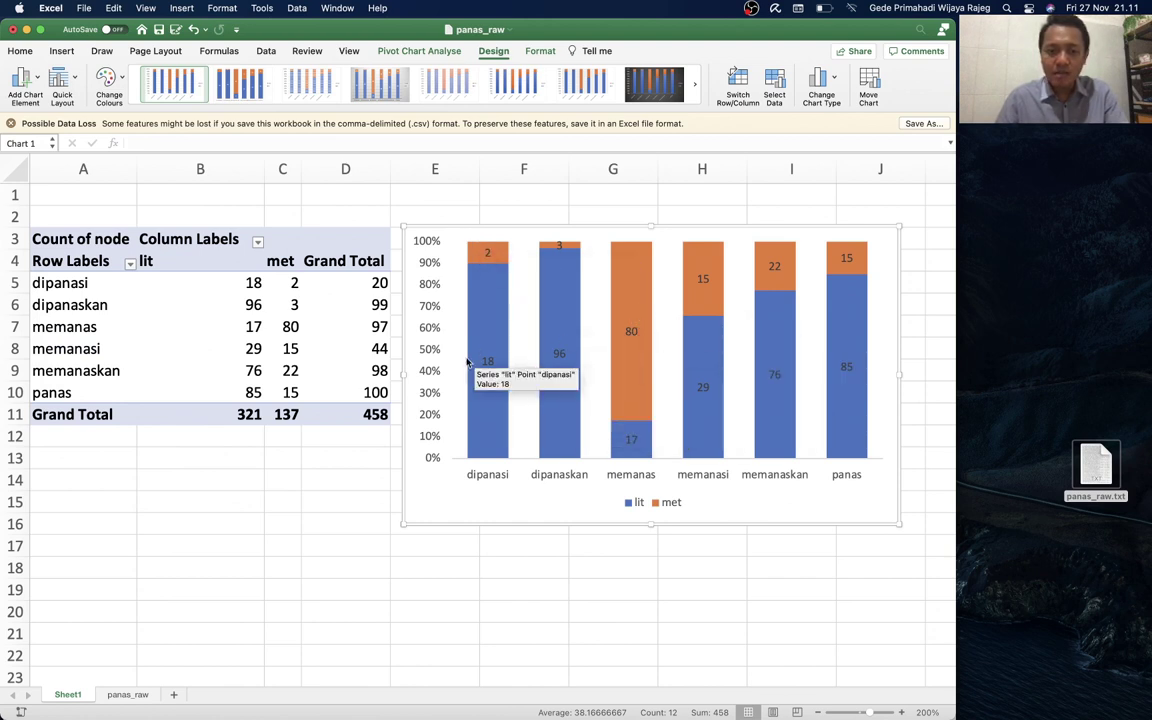
click(193, 29)
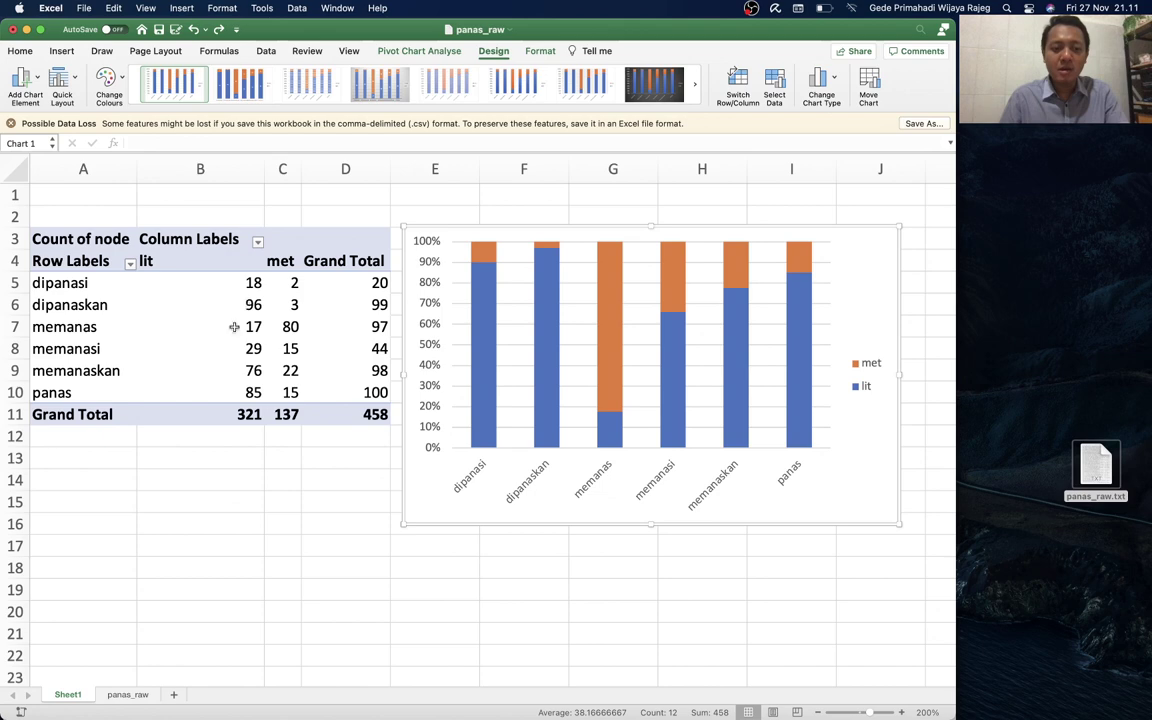
click(132, 694)
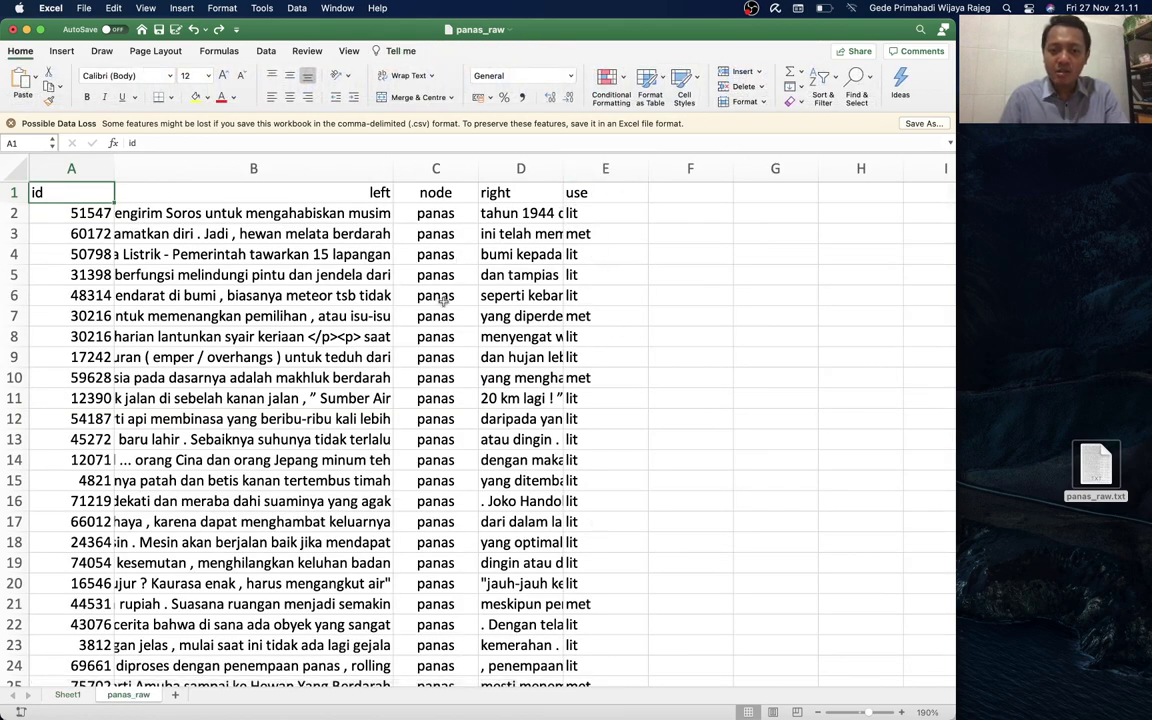
click(64, 696)
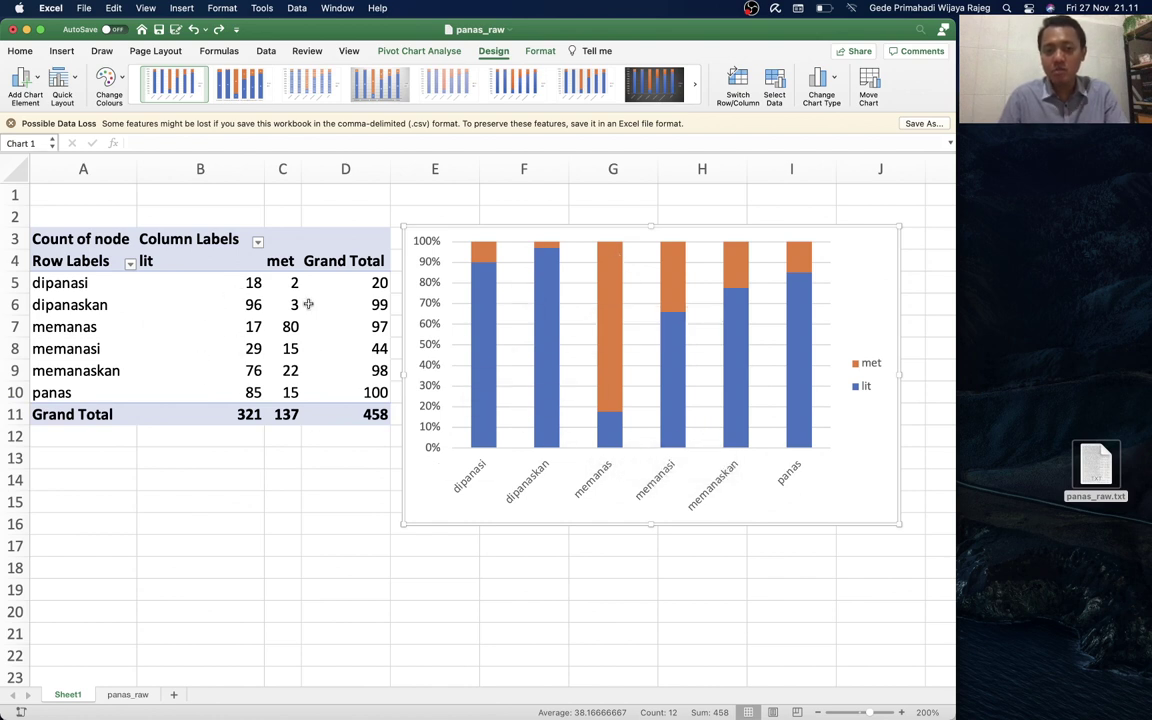
click(1030, 383)
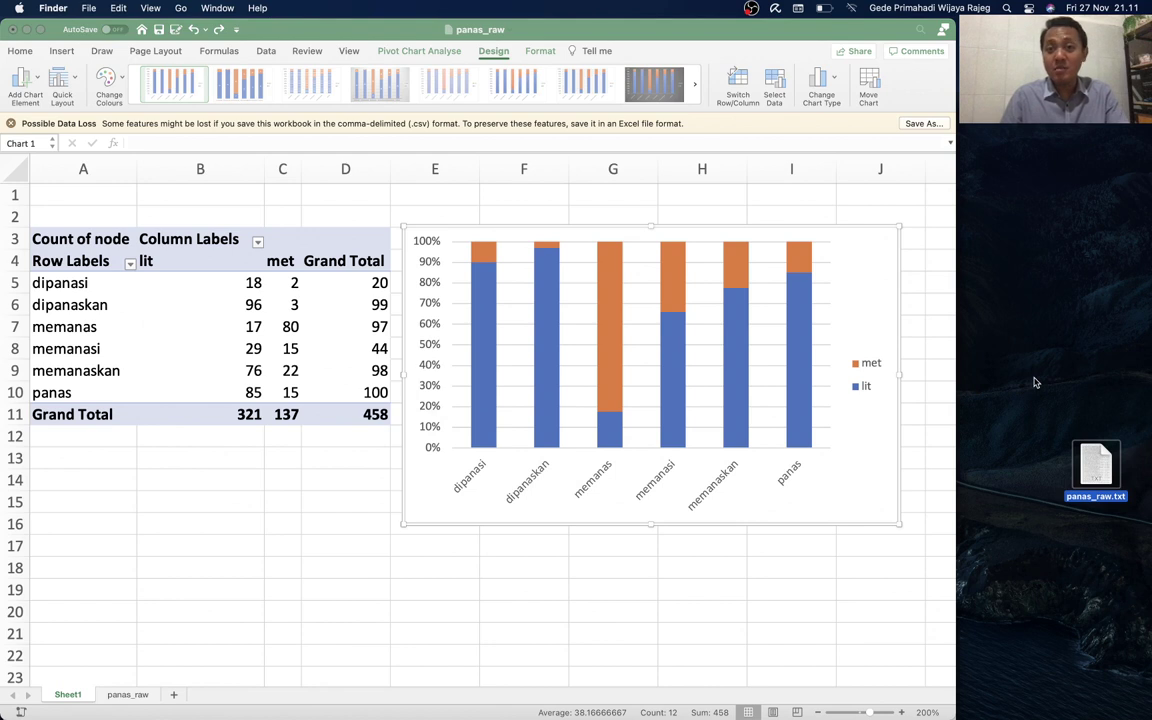
click(751, 9)
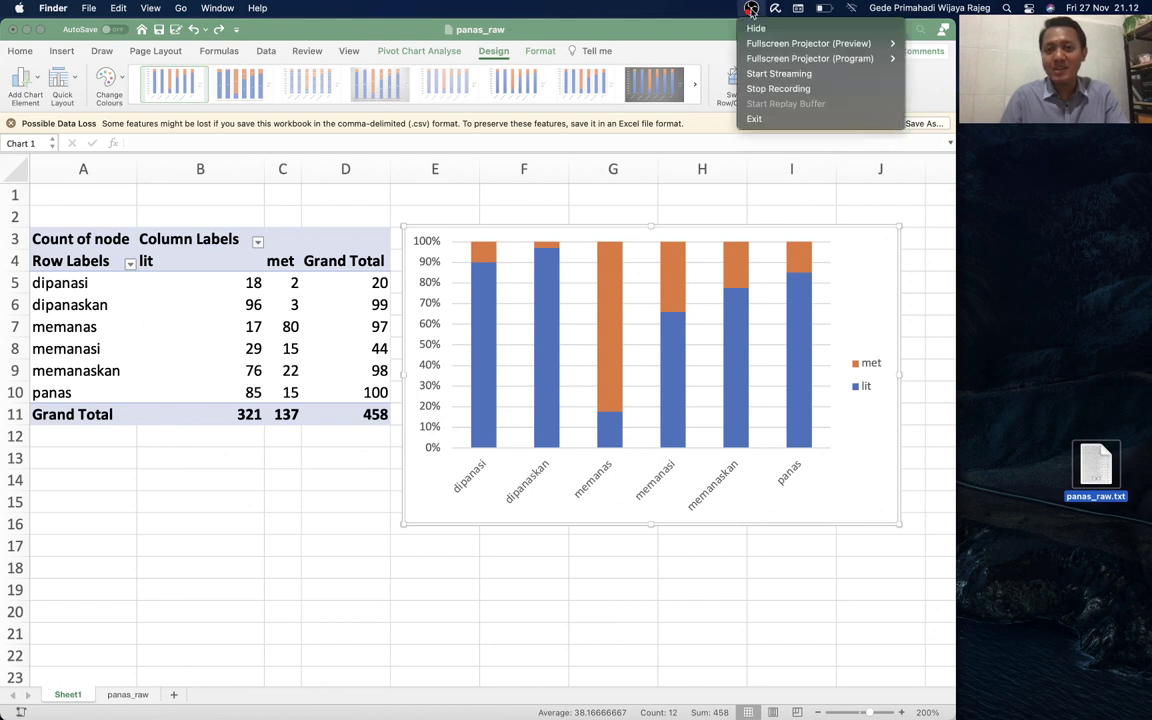